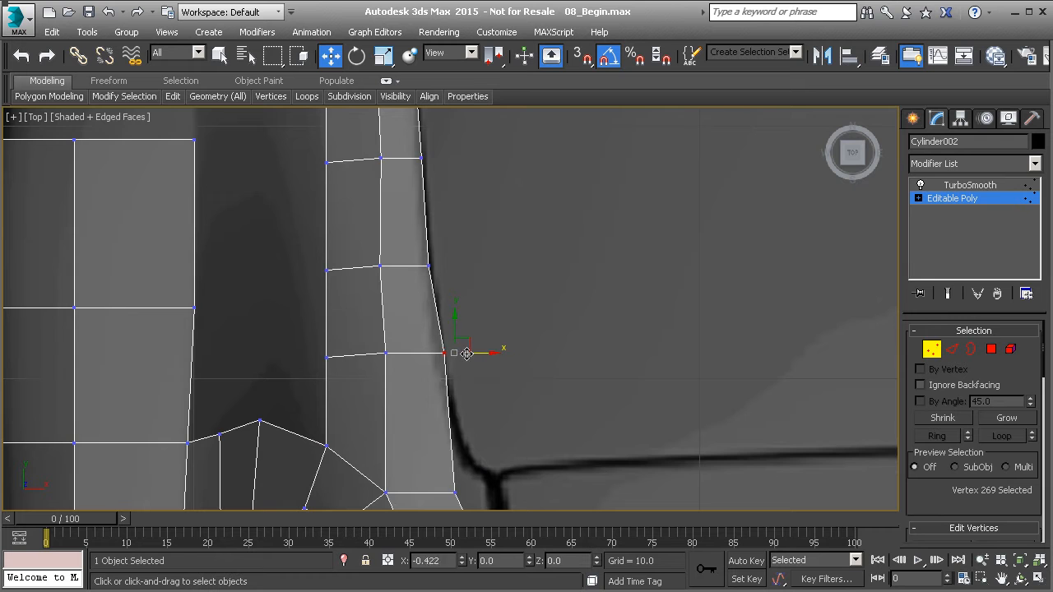
In the Top view, move the outer vertices at the rear roof corner onto the blueprint's body seam.
middle_click_drag(452, 466, 447, 363)
left_click(449, 391)
left_click_drag(468, 390, 473, 346)
middle_click_drag(489, 429, 467, 344)
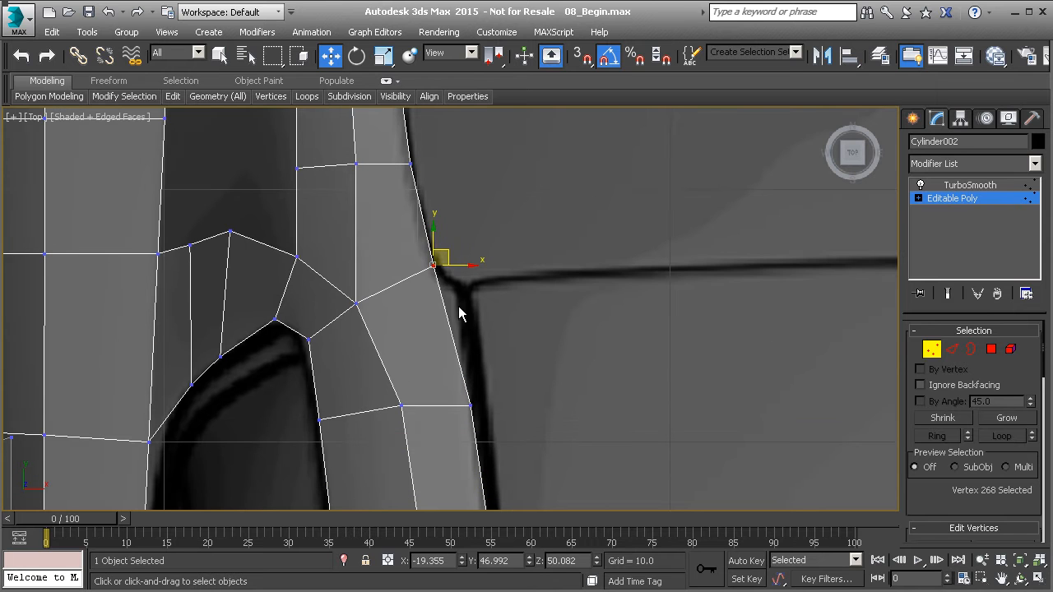
left_click(469, 405)
left_click_drag(486, 388, 490, 380)
middle_click_drag(491, 380, 451, 367)
Align the outer-edge vertices along the middle of the roof rail with the blueprint's dark roof line.
left_click(453, 372)
middle_click_drag(451, 458, 442, 274)
left_click(454, 303)
middle_click_drag(453, 446, 468, 282)
scroll(446, 348, "up", 5)
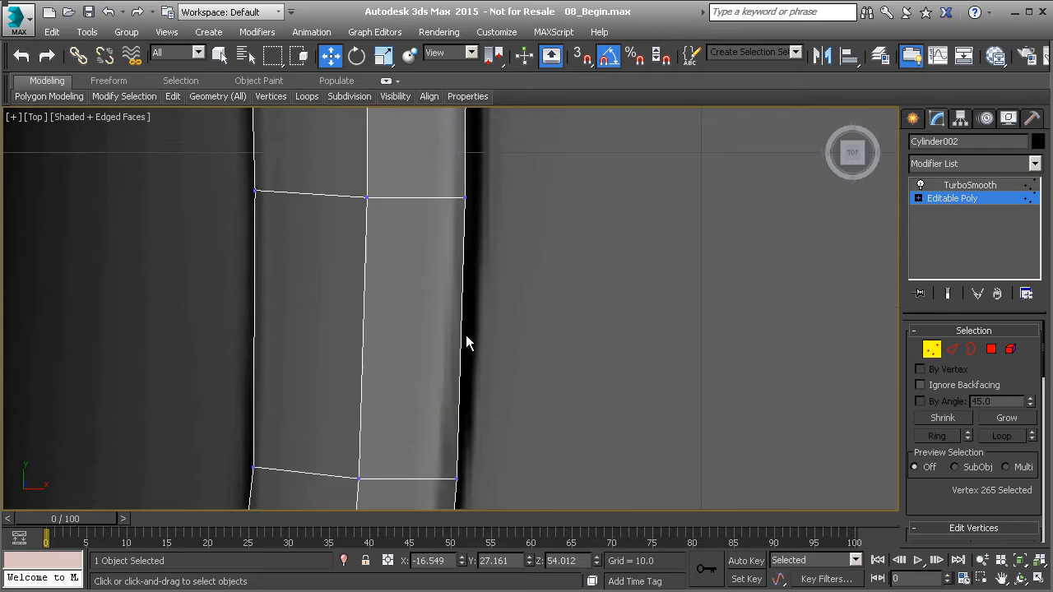
scroll(446, 418, "down", 4)
left_click(448, 424)
middle_click_drag(448, 424, 486, 344)
left_click_drag(486, 343, 480, 343)
Move the last two outer vertices at the rail's front end onto the roof line and windshield corner.
middle_click_drag(433, 469, 438, 322)
left_click_drag(437, 323, 463, 347)
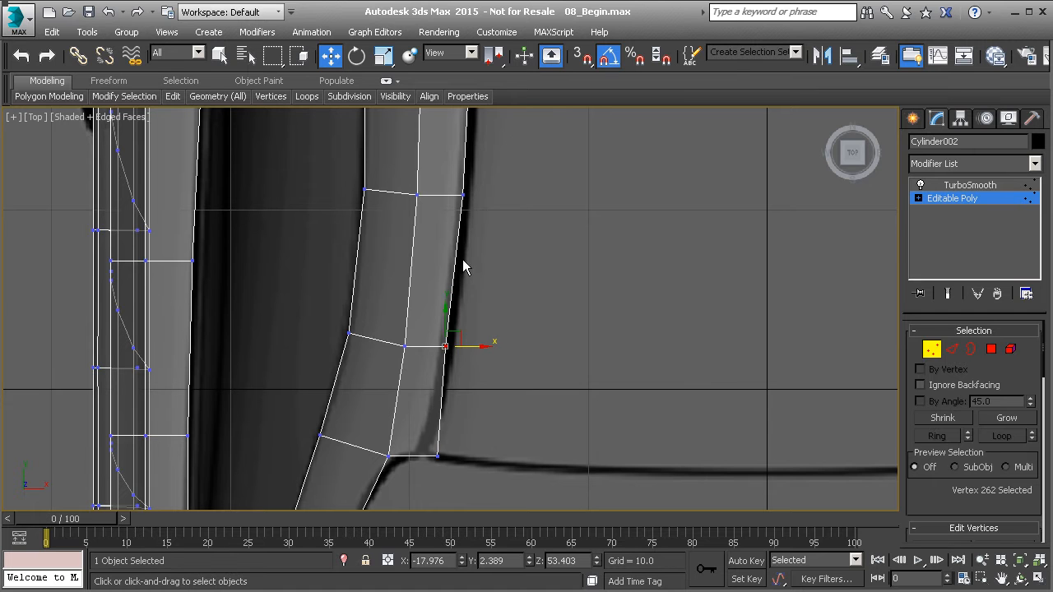
left_click(436, 455)
left_click_drag(454, 454, 435, 455)
scroll(434, 456, "up", 5)
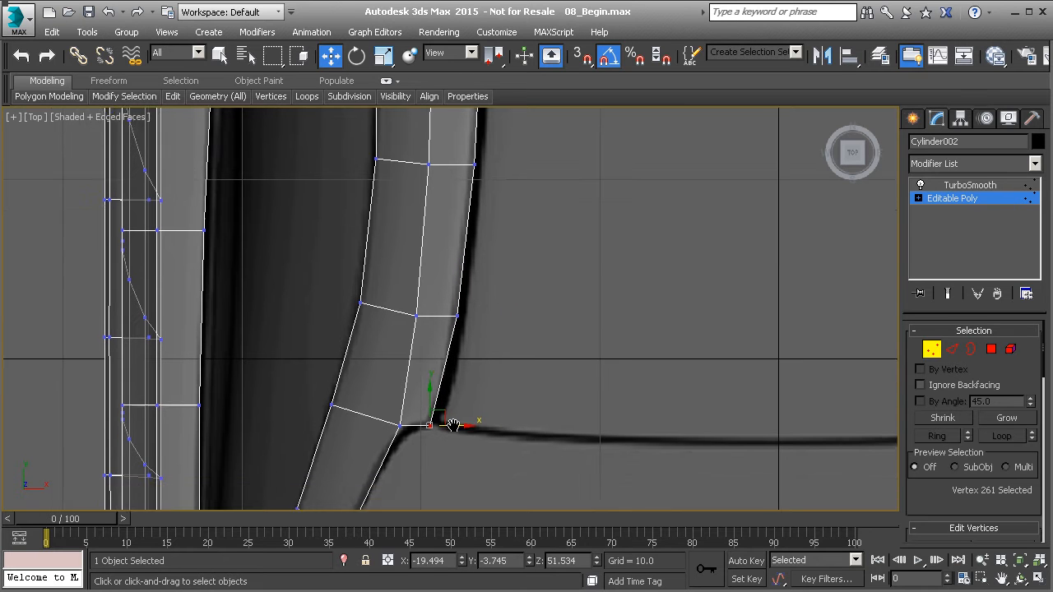
left_click_drag(440, 371, 442, 370)
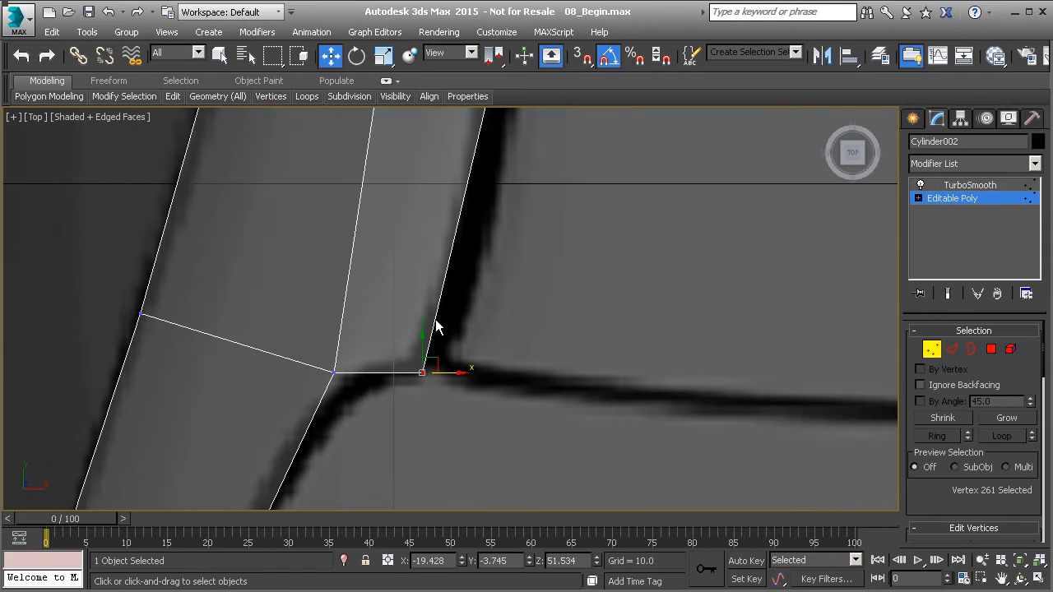
middle_click_drag(438, 318, 425, 381)
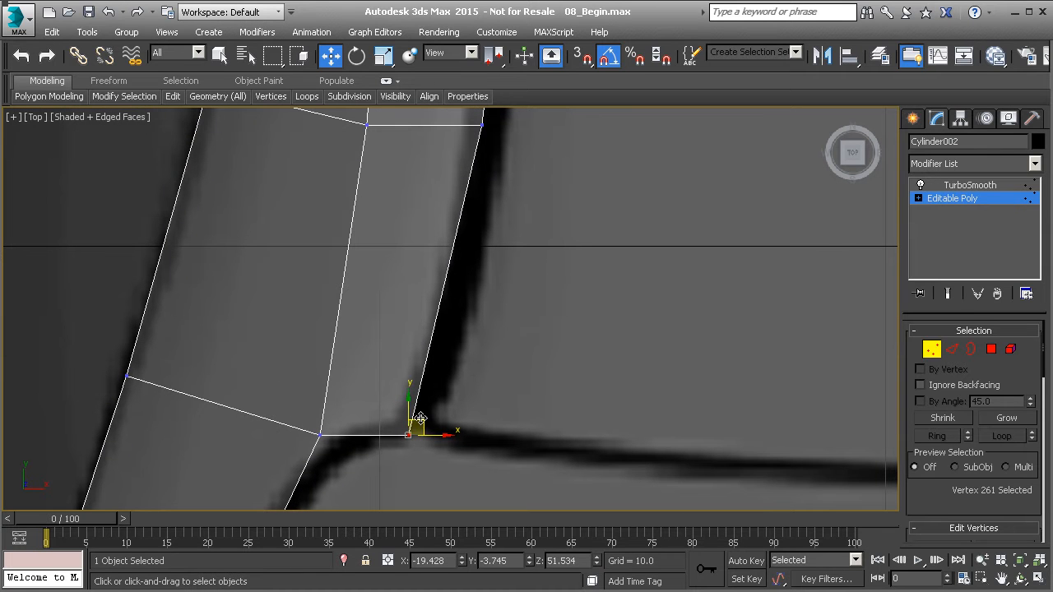
left_click_drag(417, 423, 416, 400)
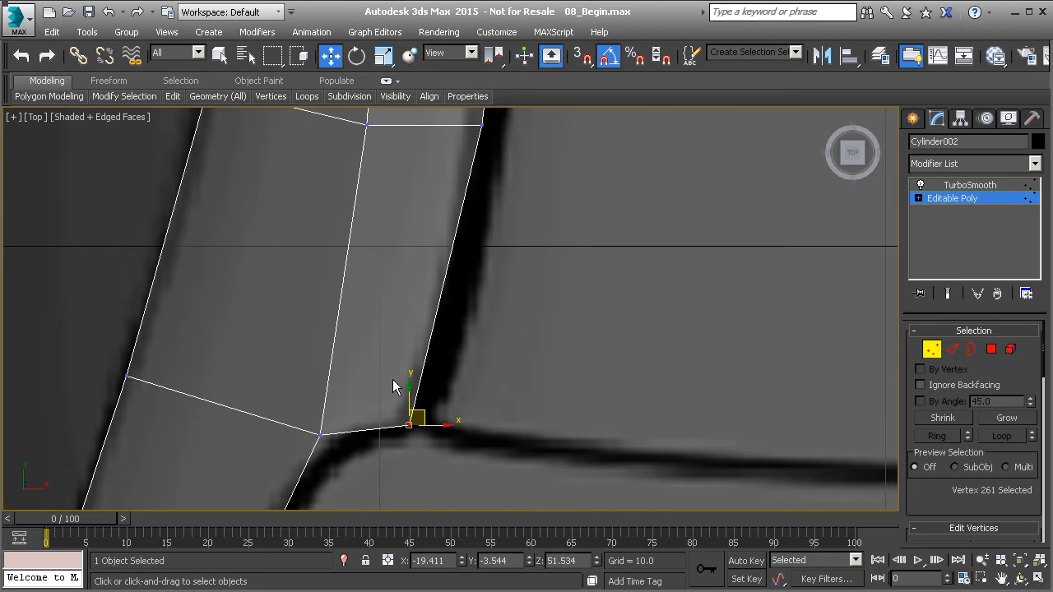
Insert an edge loop across the roof rail beside the rear roof corner and move its outer vertex onto the seam corner.
left_click(319, 433)
scroll(381, 379, "down", 2)
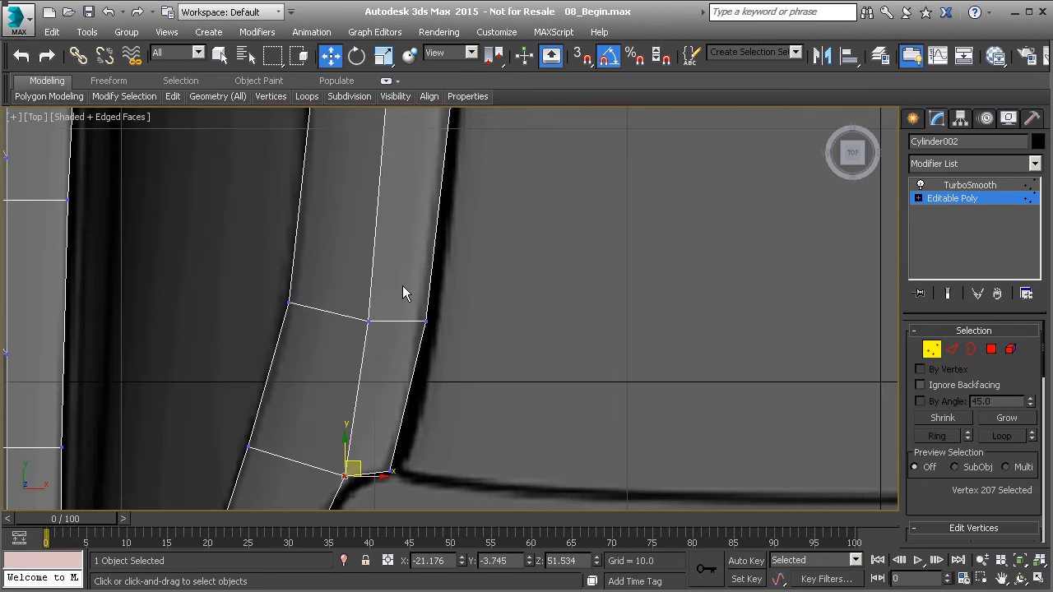
scroll(421, 333, "down", 4)
middle_click_drag(428, 246, 424, 333)
scroll(421, 238, "up", 2)
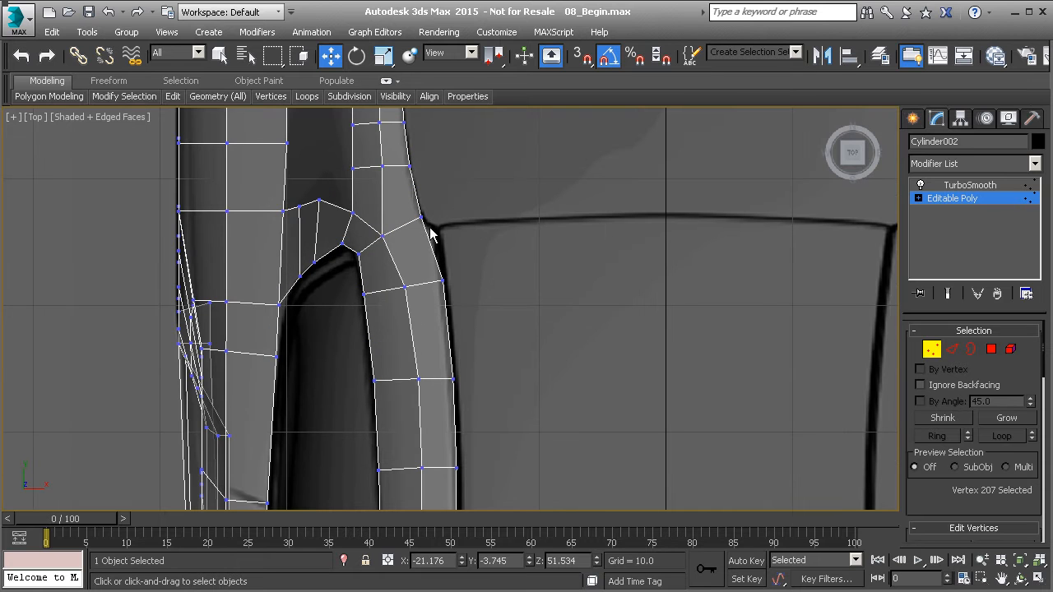
mouse_move(173, 96)
left_click(304, 140)
left_click(421, 246)
right_click(429, 247)
left_click_drag(439, 258, 446, 233)
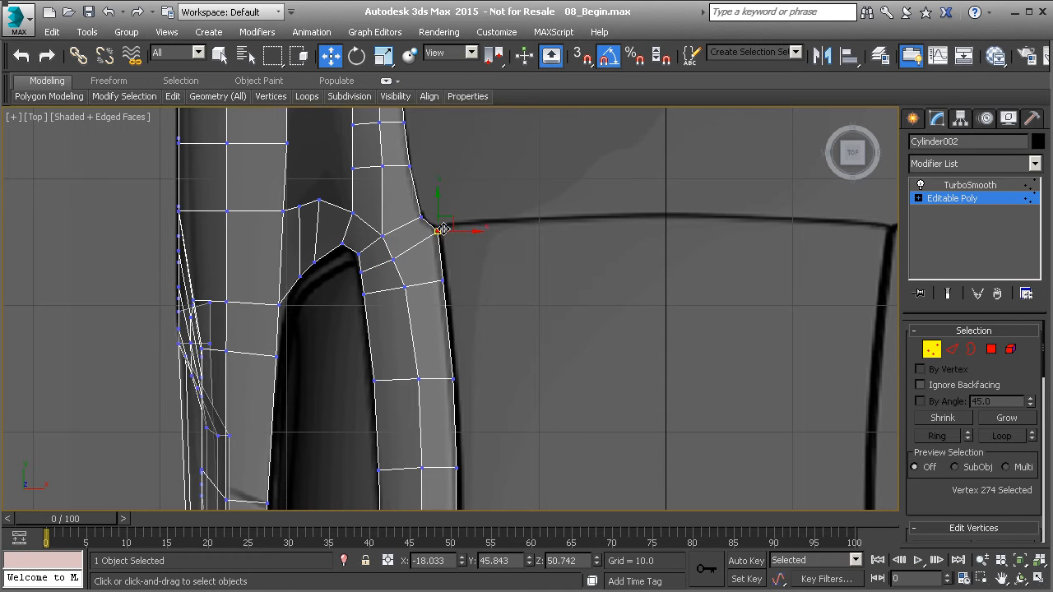
Reposition the new loop's middle and inner vertices and the neighbouring window-corner vertex to follow the side window outline.
scroll(447, 233, "up", 2)
scroll(356, 266, "up", 2)
left_click(371, 267)
left_click_drag(389, 254, 392, 245)
left_click(308, 293)
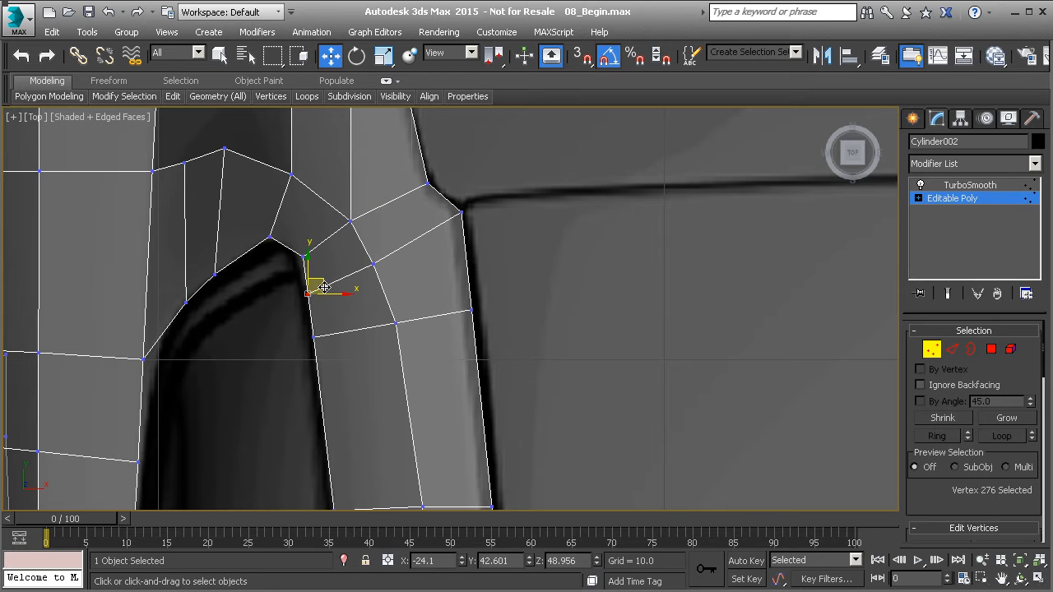
middle_click_drag(328, 284, 442, 298)
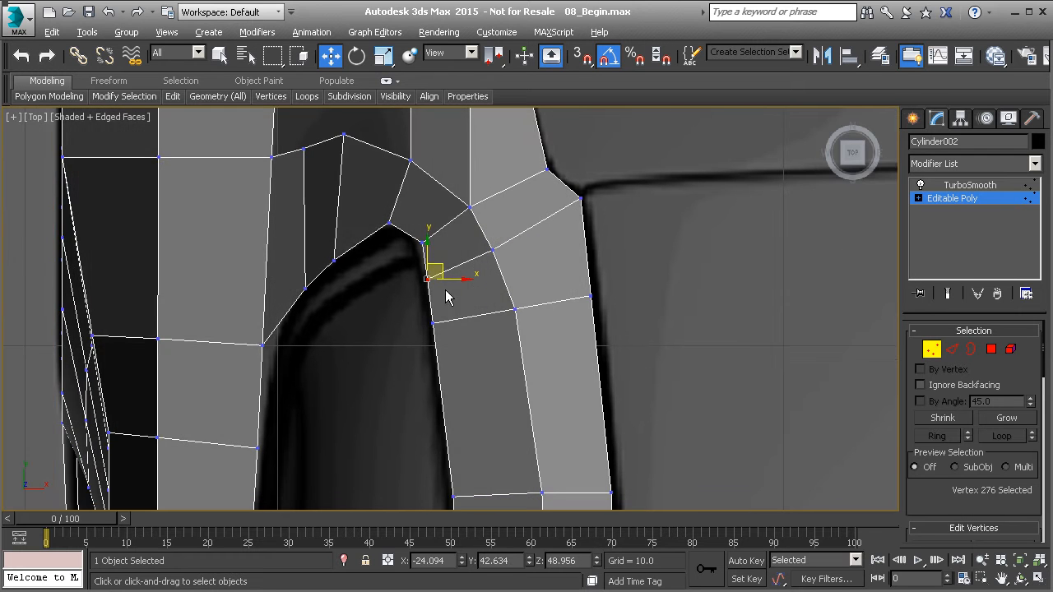
scroll(429, 296, "up", 4)
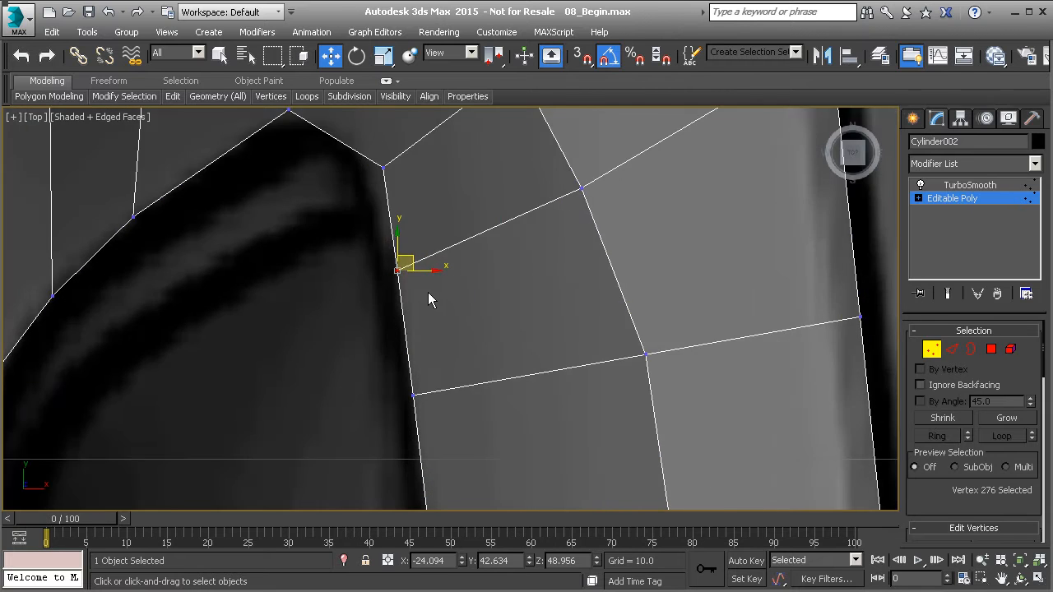
scroll(428, 291, "down", 2)
left_click(396, 204)
left_click_drag(410, 193, 392, 171)
left_click(407, 276)
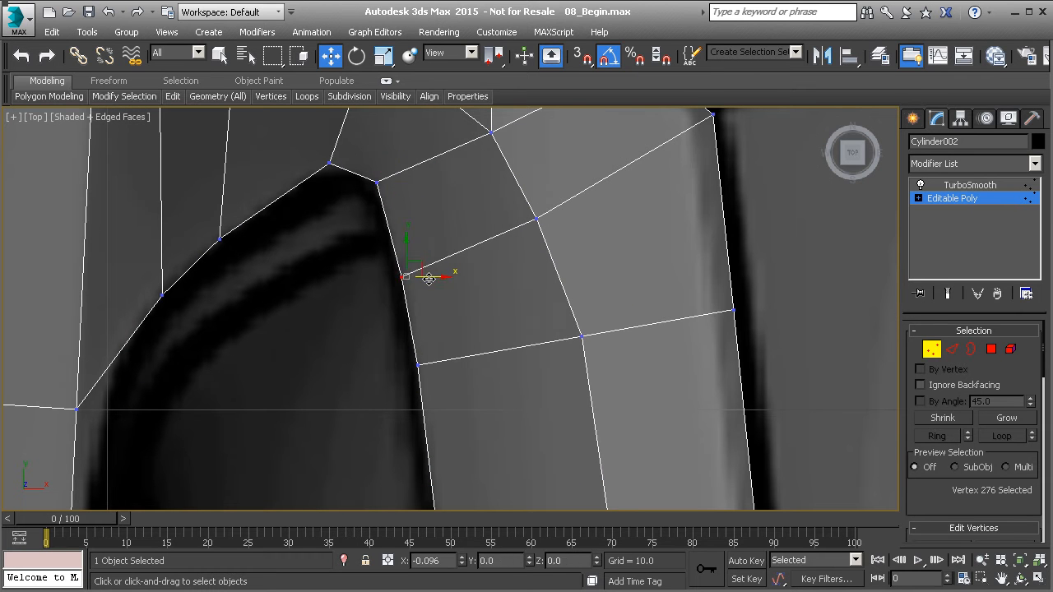
left_click_drag(429, 278, 428, 279)
Move the two middle vertices near the rear roof corner to even out the rail's polygon flow.
middle_click_drag(455, 152, 442, 270)
left_click(476, 250)
left_click_drag(486, 234, 486, 199)
scroll(493, 207, "down", 2)
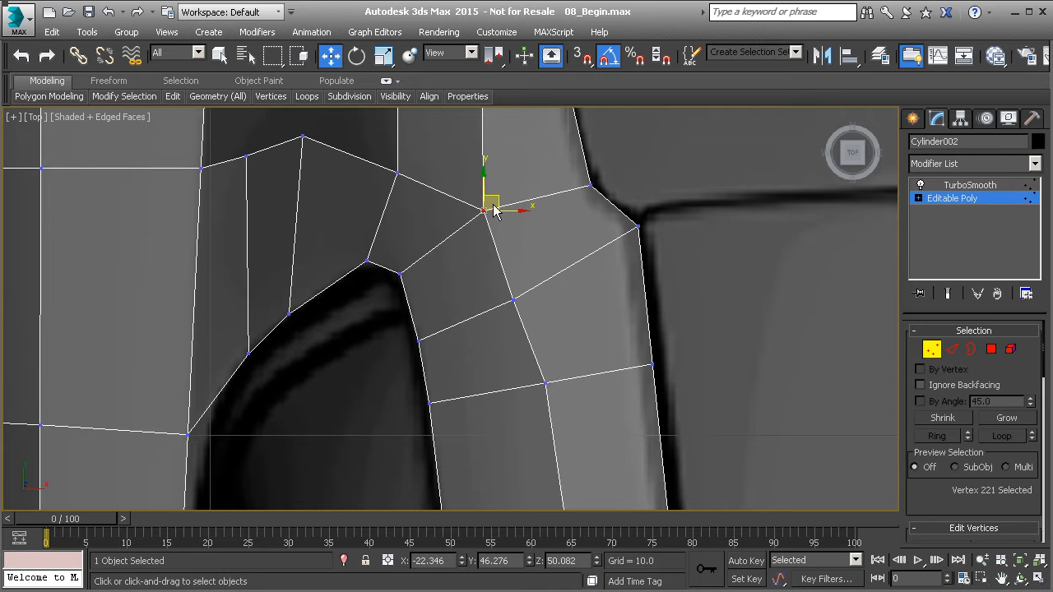
left_click(512, 299)
left_click_drag(524, 287, 528, 283)
In the Left view, move the two vertices at the side window's rear corner onto the window outline.
key("l")
scroll(505, 316, "down", 6)
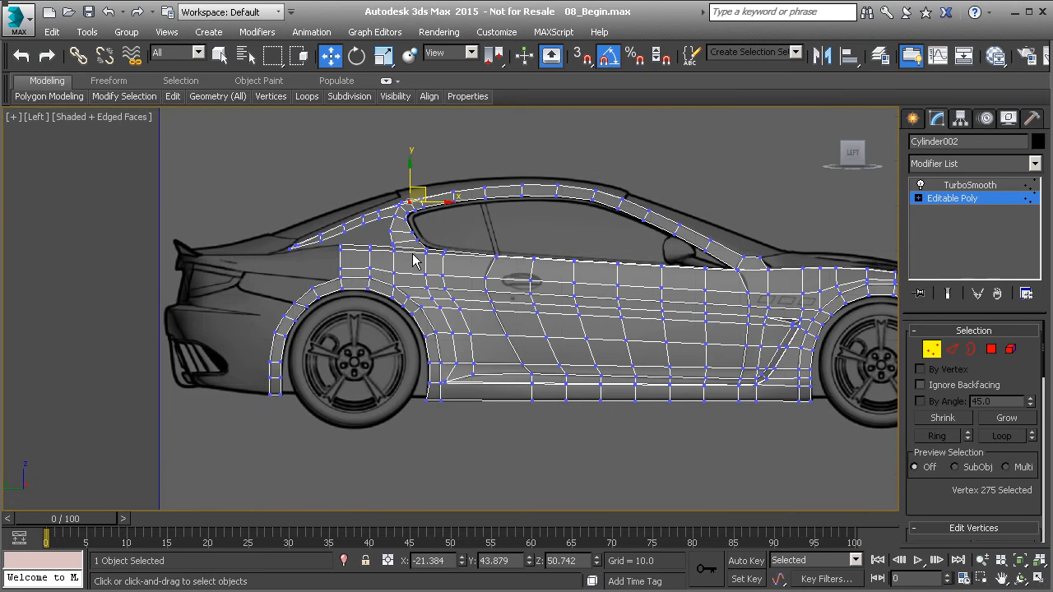
scroll(411, 221, "up", 8)
left_click(383, 251)
left_click_drag(383, 221, 383, 238)
left_click(363, 329)
left_click_drag(384, 331, 391, 331)
scroll(388, 330, "down", 2)
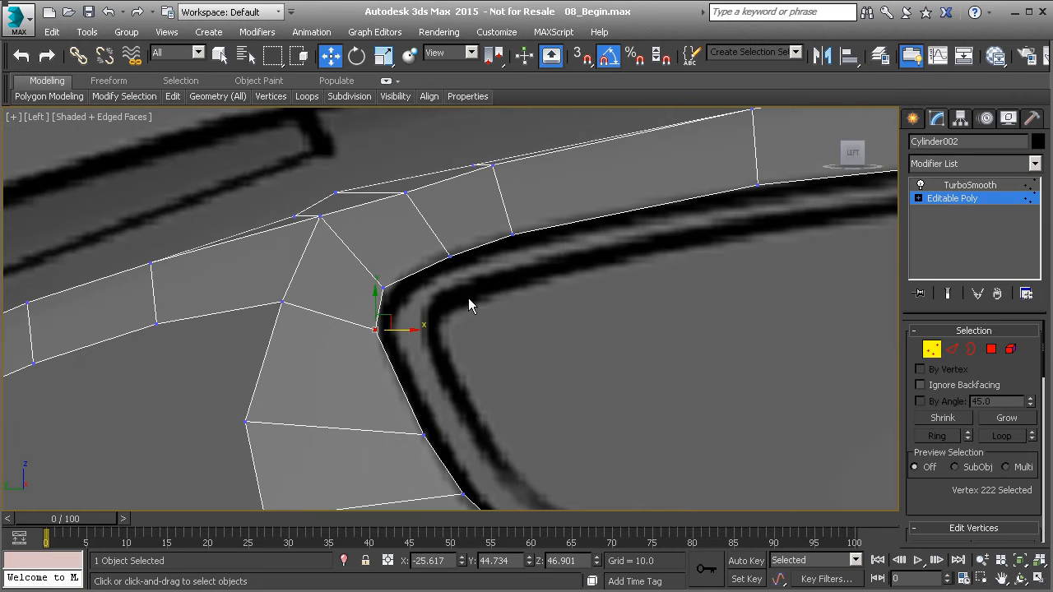
Show the smoothed end result on the mesh and raise the two outer vertices at the rear roof corner to the panel line.
left_click(947, 294)
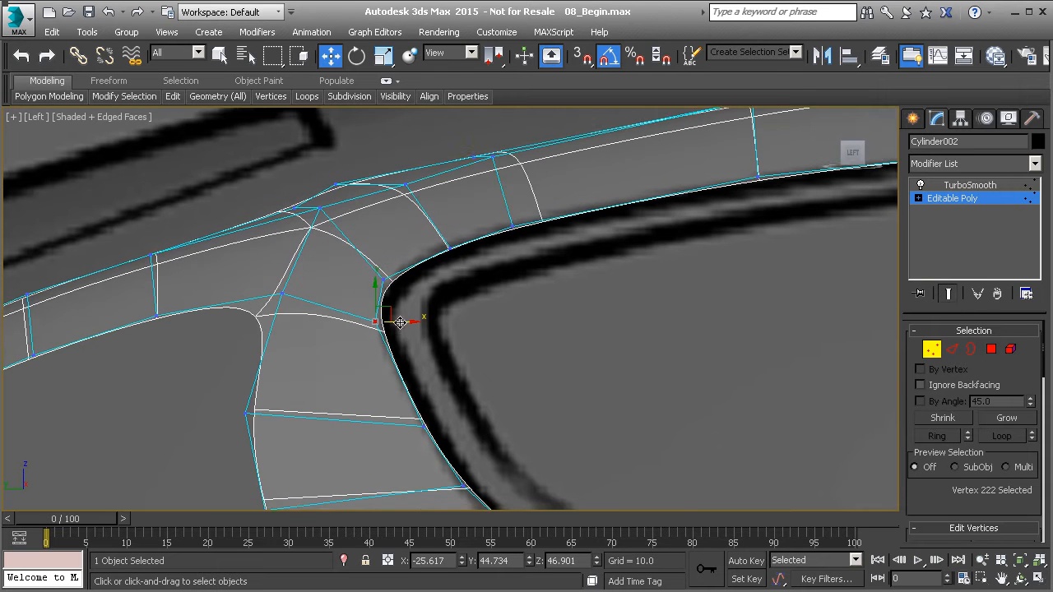
middle_click_drag(375, 308, 387, 360)
middle_click_drag(347, 242, 357, 303)
left_click(398, 278)
left_click_drag(400, 256, 349, 219)
left_click(358, 302)
middle_click_drag(256, 304, 437, 283)
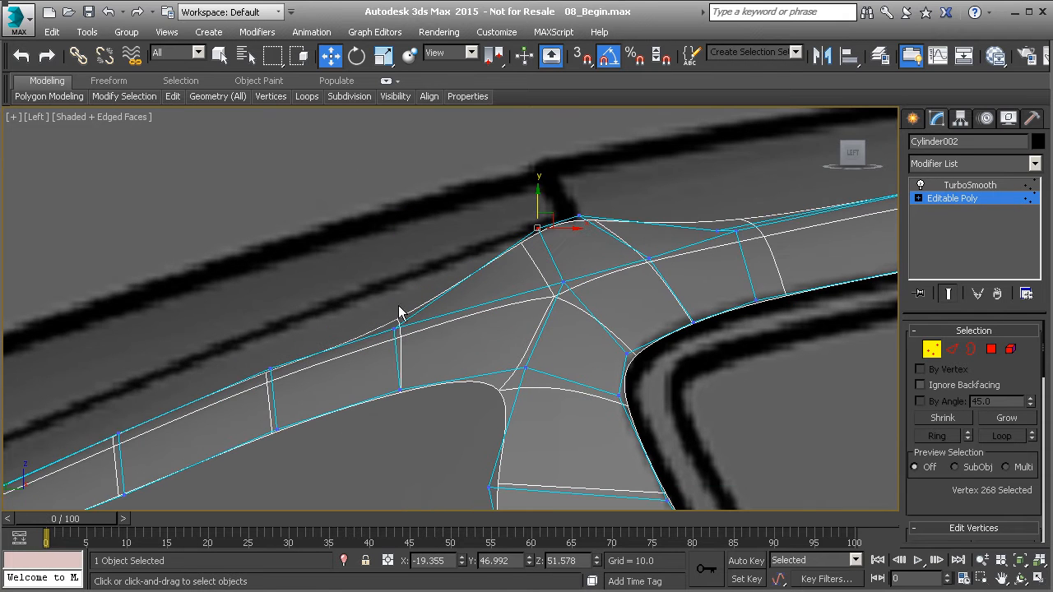
In the Perspective view, select the four outer border edges running down the rear pillar.
key("p")
middle_click_drag(394, 327, 345, 333, "alt")
key("2")
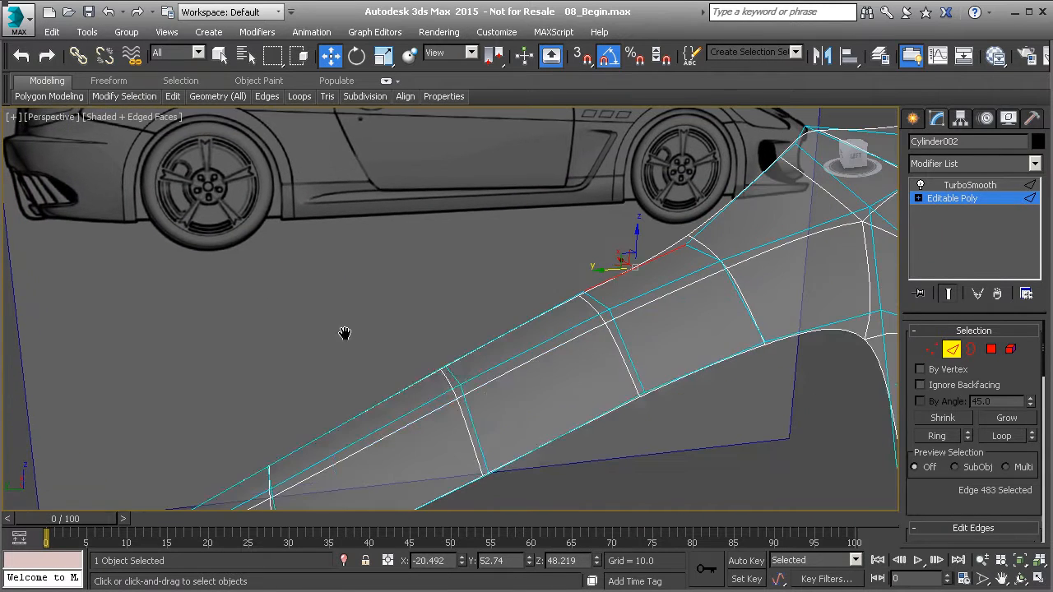
left_click(457, 362, "ctrl")
left_click(371, 407, "ctrl")
middle_click_drag(342, 426, 387, 384)
left_click(301, 429, "ctrl")
middle_click_drag(307, 425, 493, 278)
In the Left view, raise the selected rear pillar edges to the blueprint's panel line.
key("f")
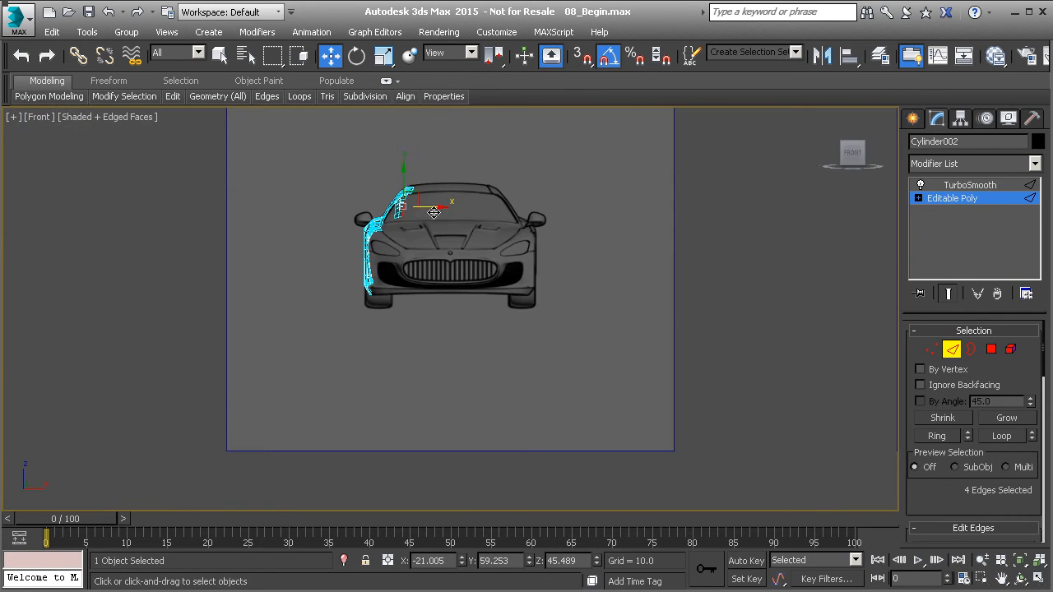
key("l")
middle_click_drag(434, 215, 604, 195)
left_click_drag(349, 338, 353, 303)
middle_click_drag(363, 313, 382, 320)
scroll(424, 324, "up", 4)
Adjust the heights of the individual top vertices along the rear pillar to match the panel line.
key("1")
left_click_drag(518, 235, 543, 282)
left_click_drag(526, 240, 526, 249)
middle_click_drag(688, 225, 547, 289)
middle_click_drag(341, 346, 401, 346)
scroll(402, 345, "up", 1)
left_click(408, 344)
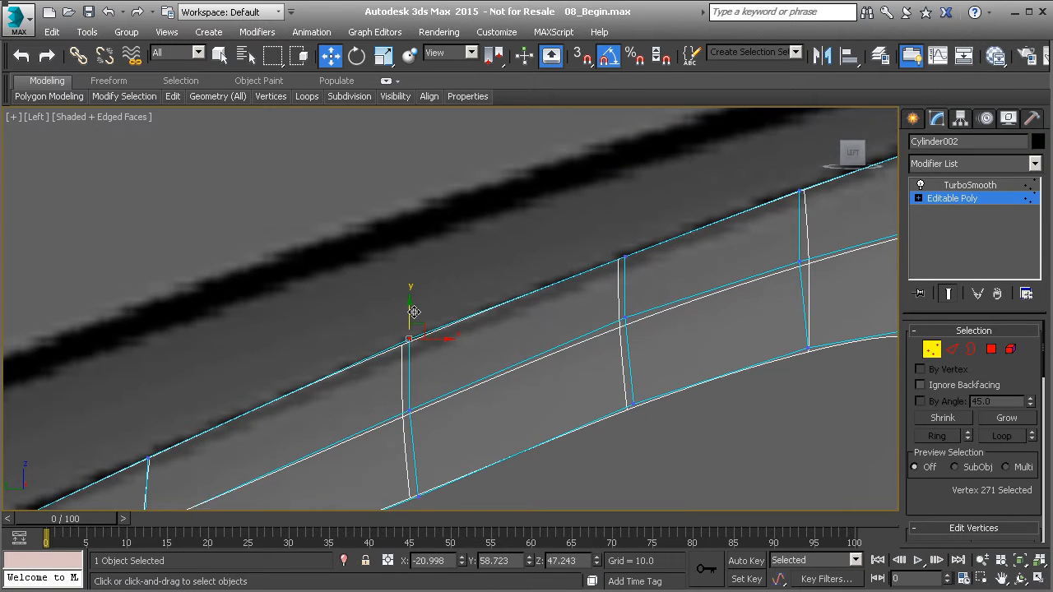
middle_click_drag(305, 356, 377, 326)
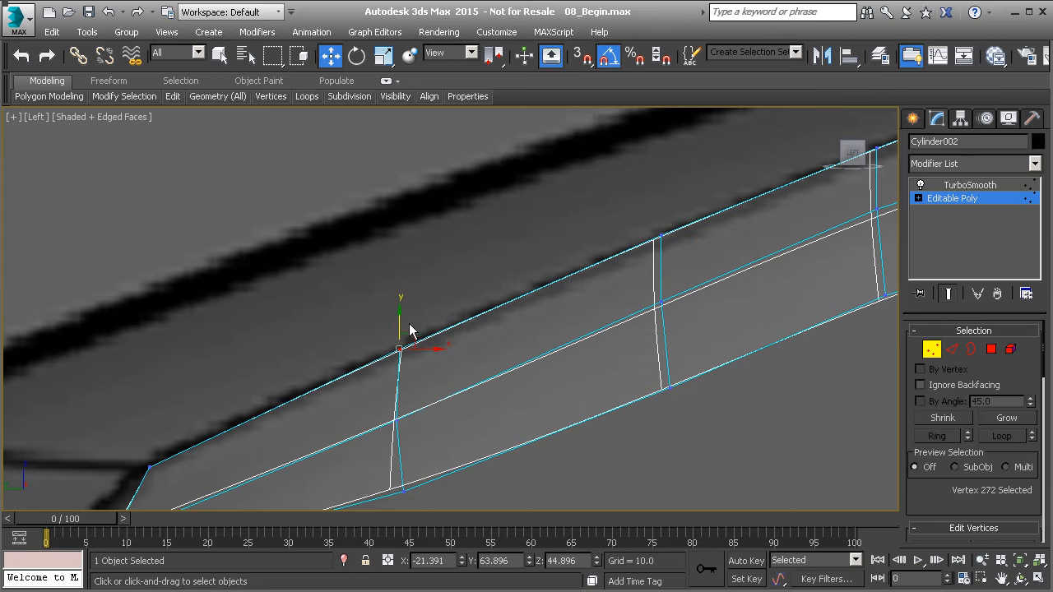
Raise the three end vertices at the rear pillar's tip onto the blueprint's seam.
middle_click_drag(141, 457, 258, 395)
left_click(264, 402)
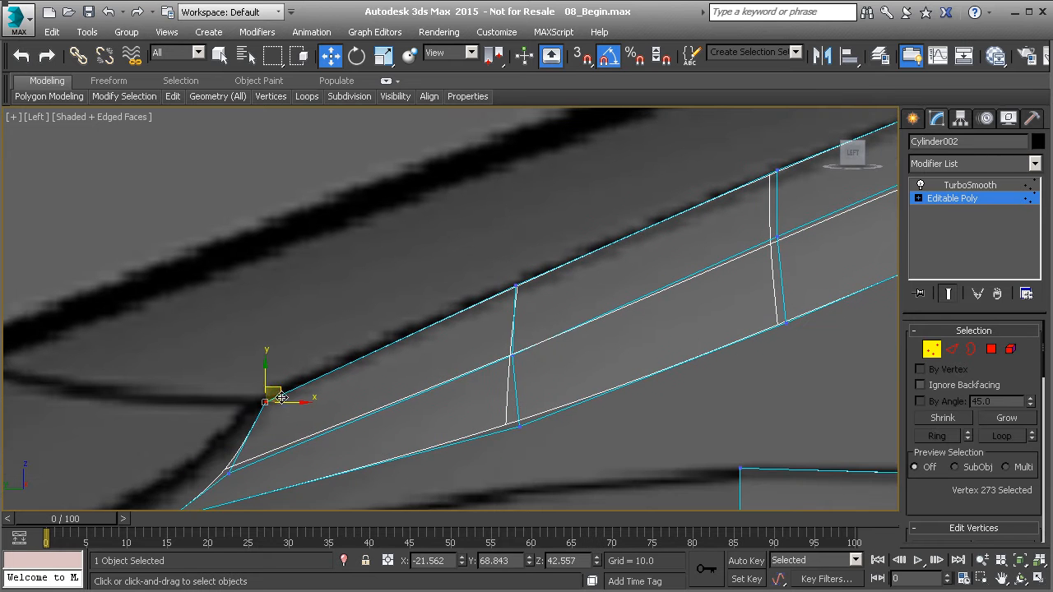
left_click_drag(266, 387, 267, 376)
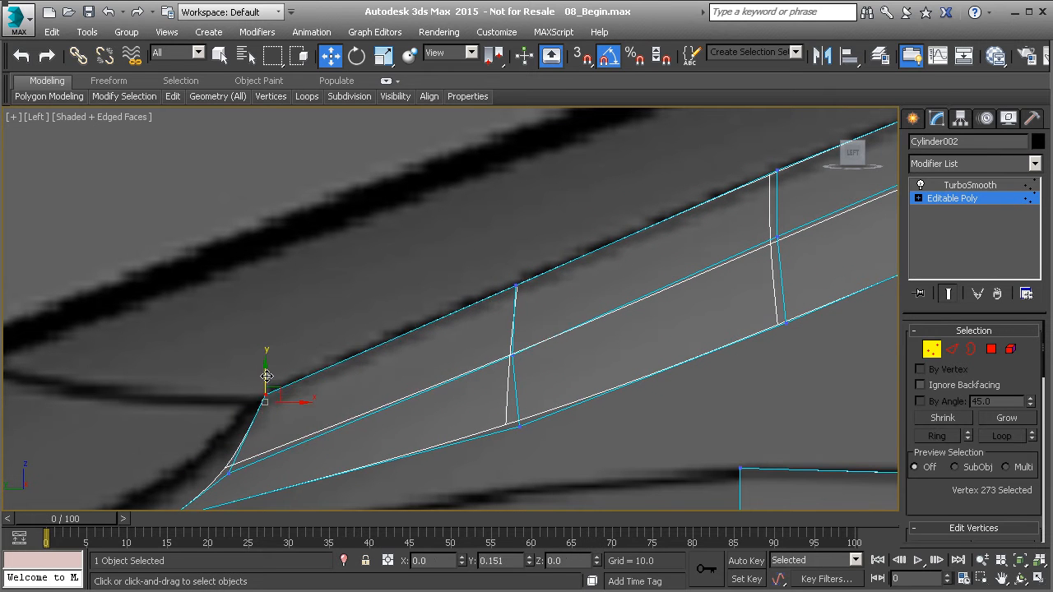
middle_click_drag(254, 422, 294, 357)
left_click(317, 375)
left_click_drag(317, 360, 312, 327)
left_click(259, 422)
left_click_drag(258, 398, 252, 367)
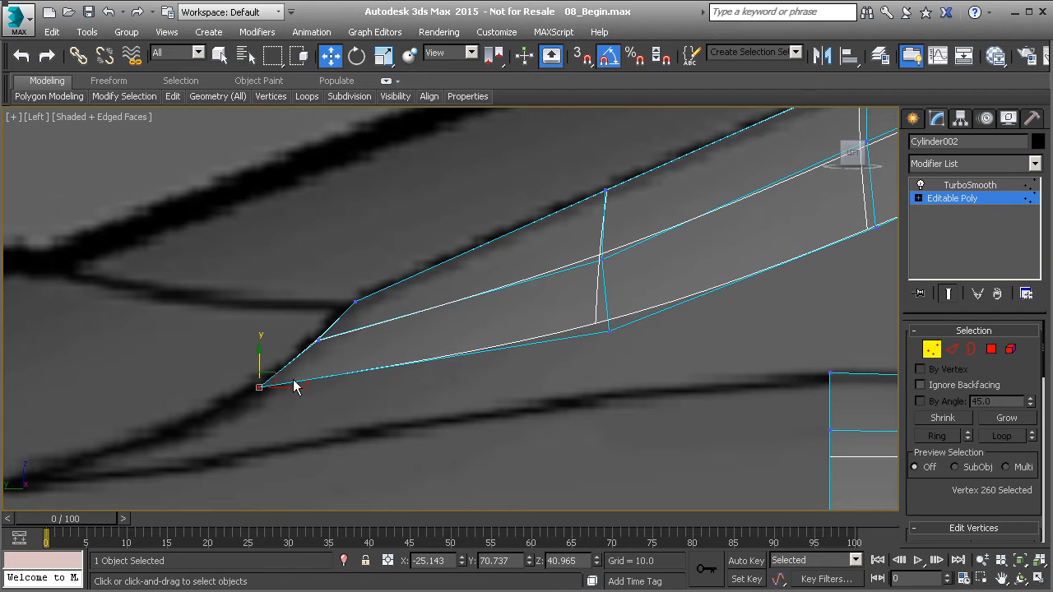
Adjust the lower and middle vertices next to the rear pillar's tip to smooth the strip's shape.
left_click_drag(594, 318, 628, 345)
middle_click_drag(644, 347, 541, 378)
mouse_move(505, 335)
left_mouse_down()
mouse_move(501, 318)
mouse_move(521, 342)
left_mouse_up()
left_click(497, 290)
left_click_drag(498, 274, 498, 255)
middle_click_drag(695, 241, 515, 337)
scroll(515, 337, "down", 3)
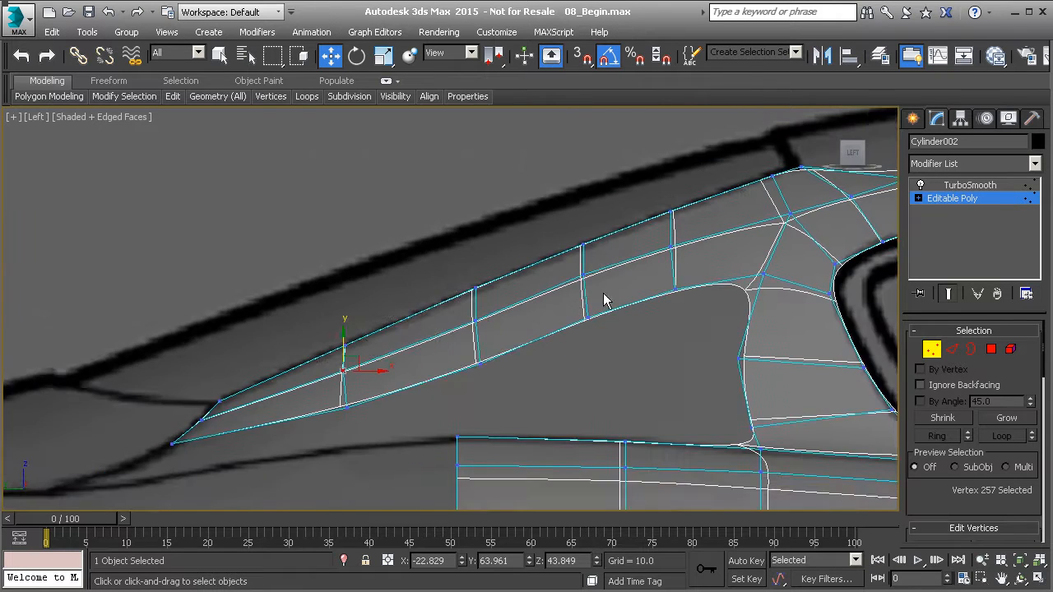
In the Perspective view, select the six outer border edges along the top of the roof rail.
middle_click_drag(758, 281, 592, 317)
middle_click_drag(699, 240, 504, 337)
key("p")
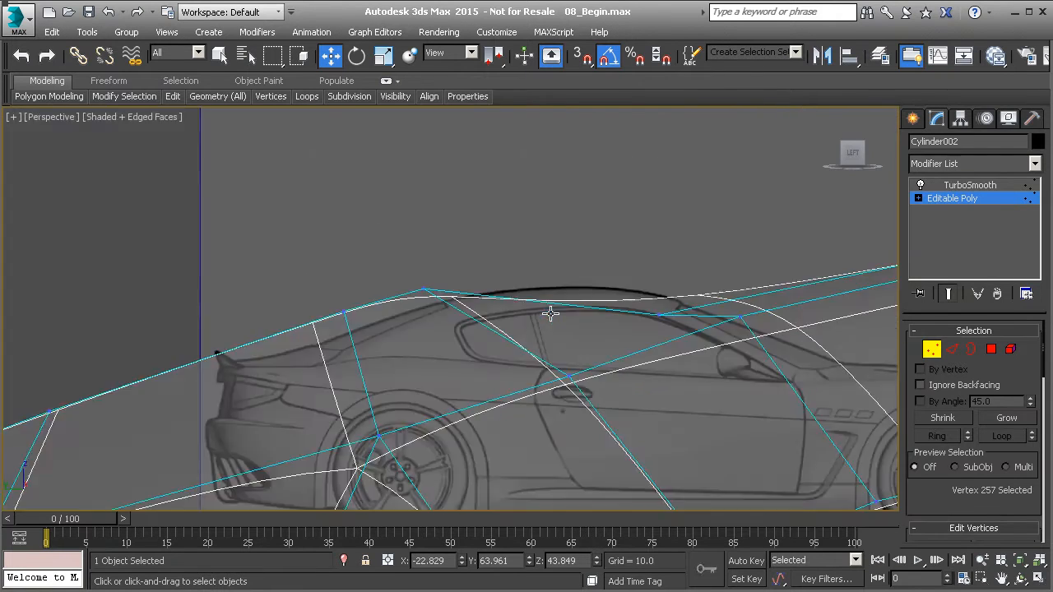
middle_click_drag(638, 323, 604, 350, "alt")
key("2")
left_click(593, 240)
middle_click_drag(709, 238, 596, 310)
left_click(617, 282, "ctrl")
left_click(769, 253, "ctrl")
middle_click_drag(769, 252, 467, 323)
left_click(647, 290, "ctrl")
left_click(827, 293, "ctrl")
middle_click_drag(827, 294, 432, 303)
left_click(602, 340, "ctrl")
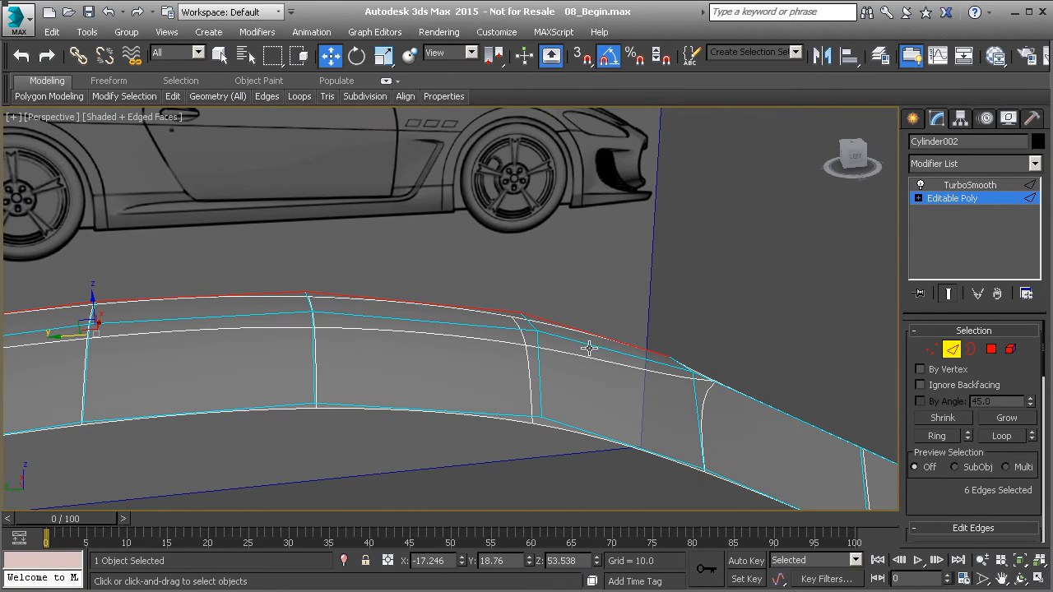
In the Left view, raise the selected roof rail edges up to the blueprint's upper roof line.
key("l")
middle_click_drag(749, 301, 386, 333)
middle_click_drag(711, 333, 279, 359)
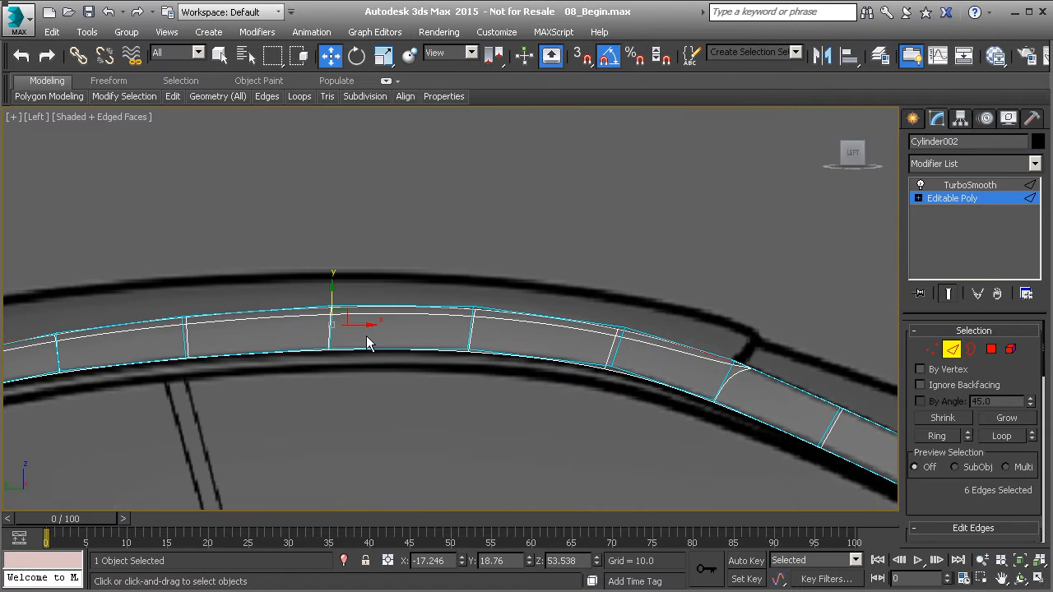
left_click_drag(333, 298, 346, 282)
middle_click_drag(284, 295, 584, 269)
middle_click_drag(304, 308, 383, 300)
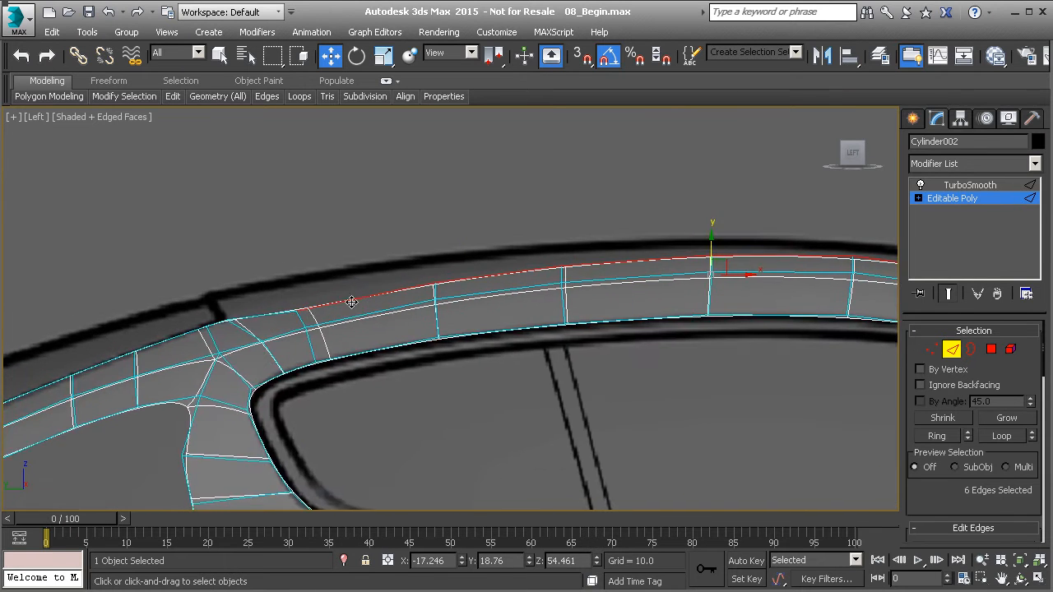
left_click_drag(710, 244, 709, 234)
middle_click_drag(451, 301, 184, 326)
middle_click_drag(395, 320, 633, 285)
middle_click_drag(714, 283, 277, 272)
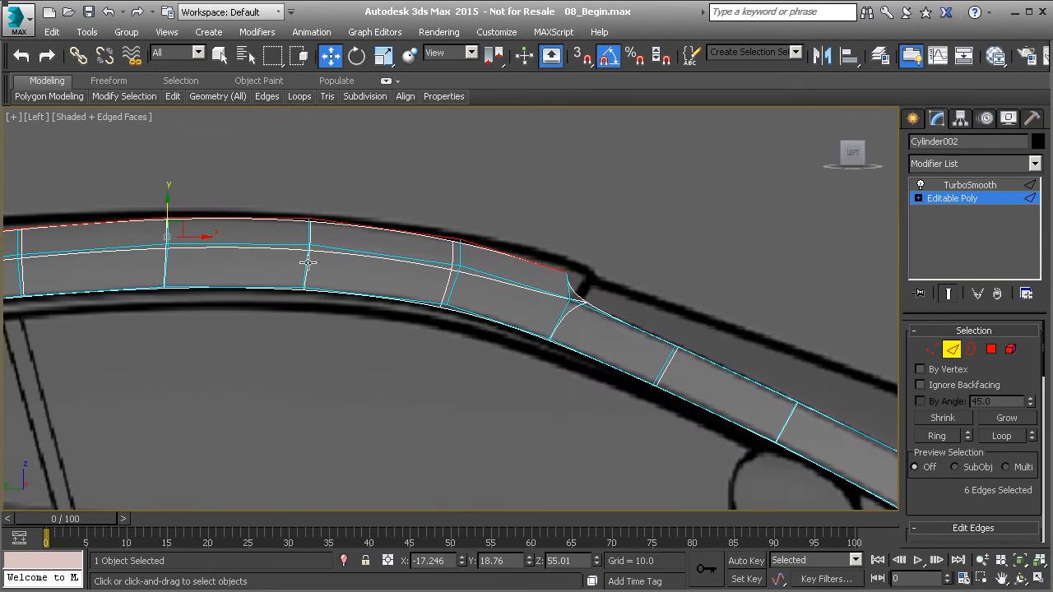
Lower the outer vertex at the roof rail's front end near the windshield corner and switch to the Top view.
key("1")
left_click(566, 273)
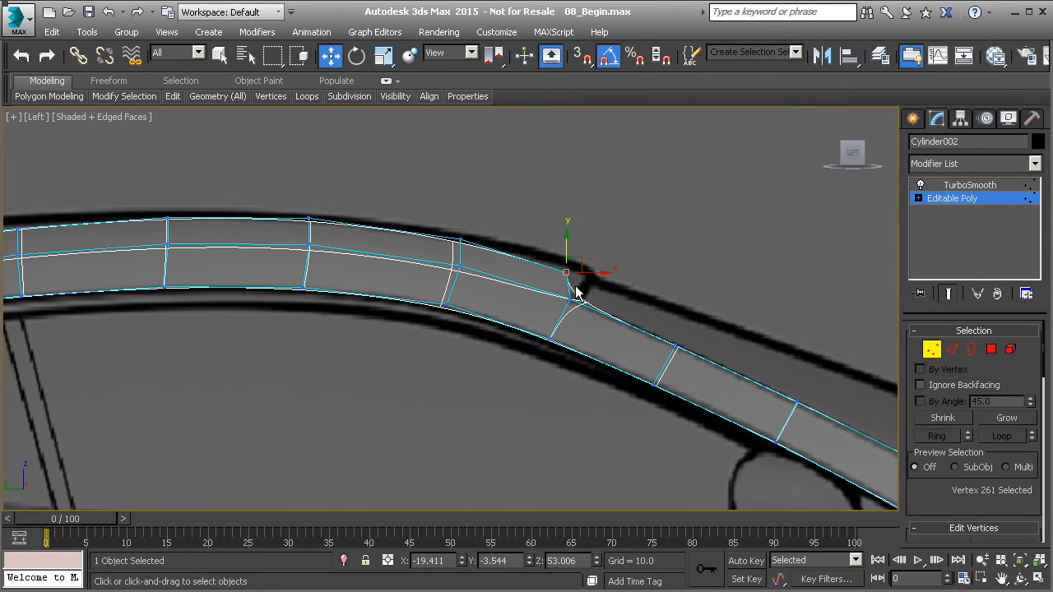
scroll(567, 258, "up", 4)
left_click_drag(560, 265, 565, 283)
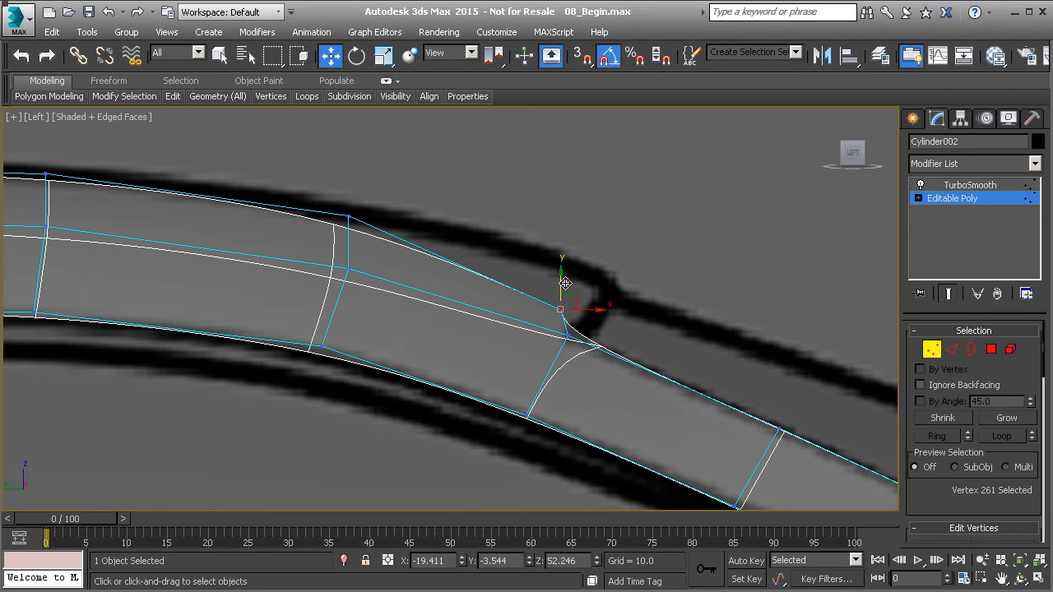
key("t")
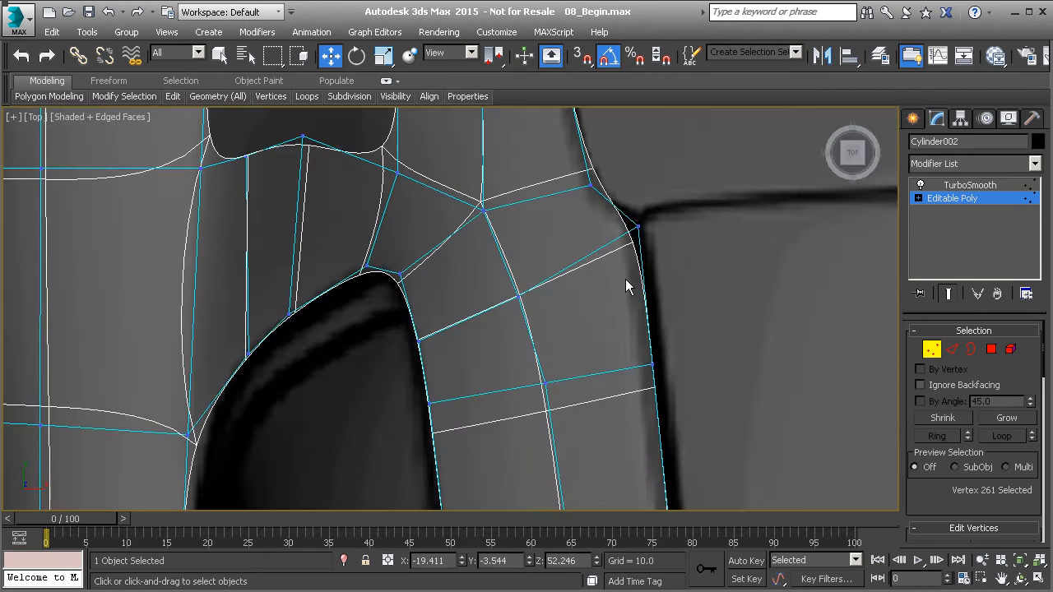
Align the outer vertex at the roof rail's front end with the windshield corner in the Top view and fine-tune its height in the Left view.
scroll(575, 280, "down", 5)
scroll(581, 357, "up", 6)
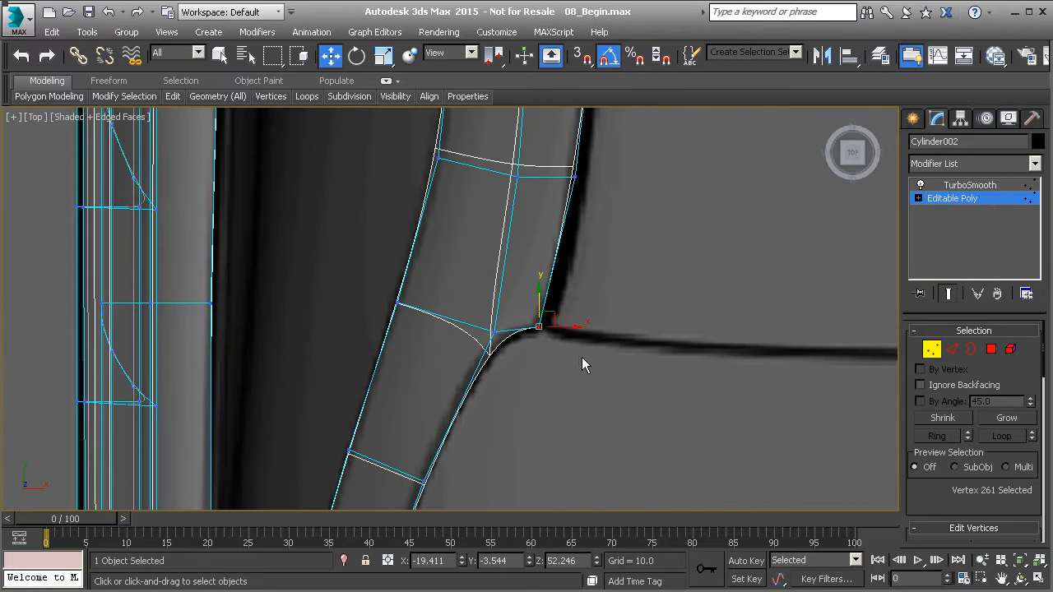
left_click_drag(538, 315, 544, 321)
key("l")
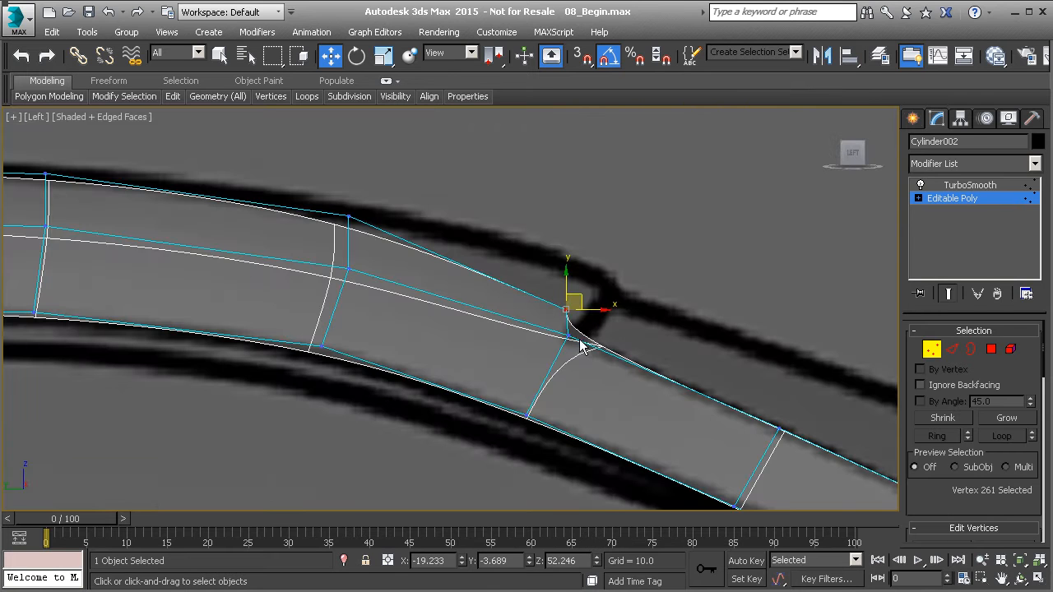
mouse_move(571, 303)
left_mouse_down()
mouse_move(575, 291)
mouse_move(575, 300)
left_mouse_up()
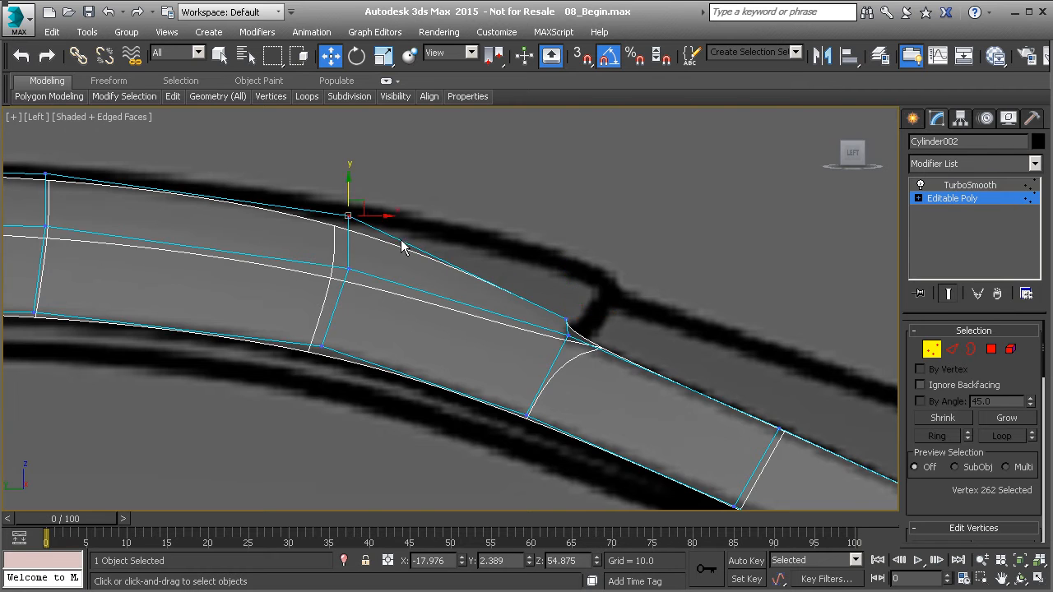
Lower the next two outer roof rail vertices behind the front corner to smooth the rail's upper edge.
left_click_drag(397, 245, 398, 245)
middle_click_drag(398, 245, 644, 261)
left_click_drag(579, 200, 582, 225)
left_click_drag(262, 181, 338, 207)
middle_click_drag(340, 208, 620, 231)
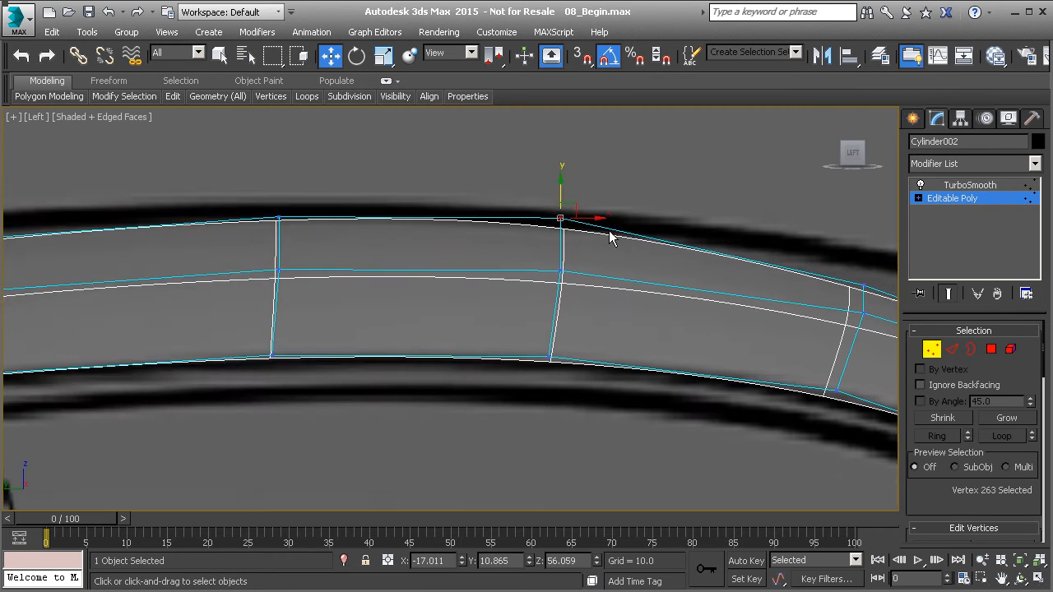
left_click_drag(560, 186, 560, 231)
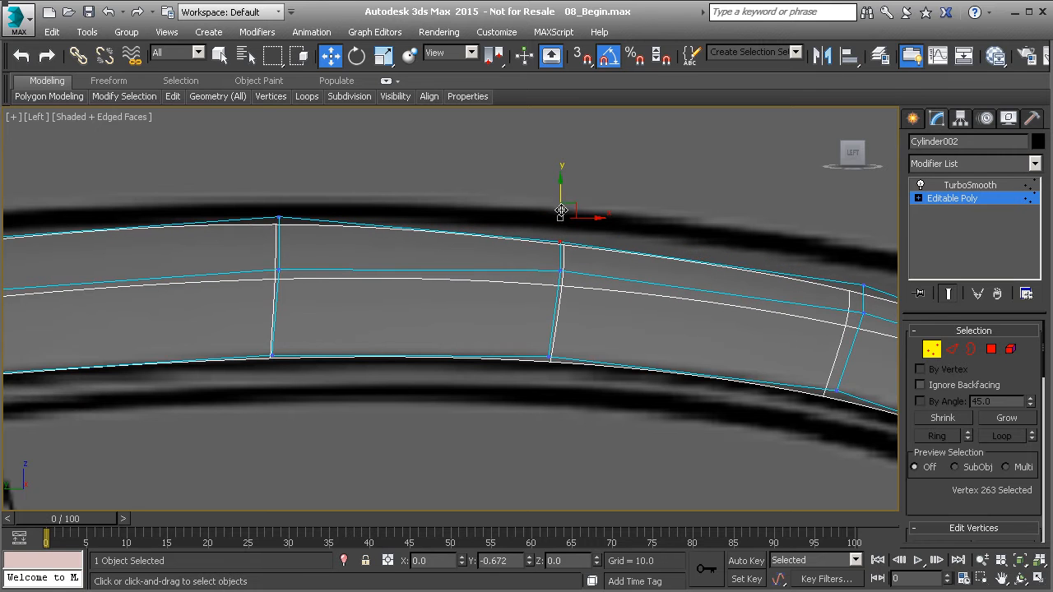
Lower the two outer vertices along the middle of the roof rail to continue the smooth upper curve.
middle_click_drag(304, 232, 503, 238)
left_click_drag(423, 200, 491, 232)
left_click_drag(481, 196, 481, 215)
middle_click_drag(283, 251, 529, 239)
left_click_drag(375, 219, 461, 248)
left_click_drag(419, 205, 421, 233)
Lower the last two outer vertices toward the roof rail's rear end, above the rear part of the side window.
middle_click_drag(323, 260, 603, 249)
left_click_drag(492, 256, 493, 257)
left_click_drag(451, 214, 451, 226)
middle_click_drag(378, 263, 654, 239)
left_click_drag(412, 259, 483, 288)
left_click_drag(446, 243, 445, 247)
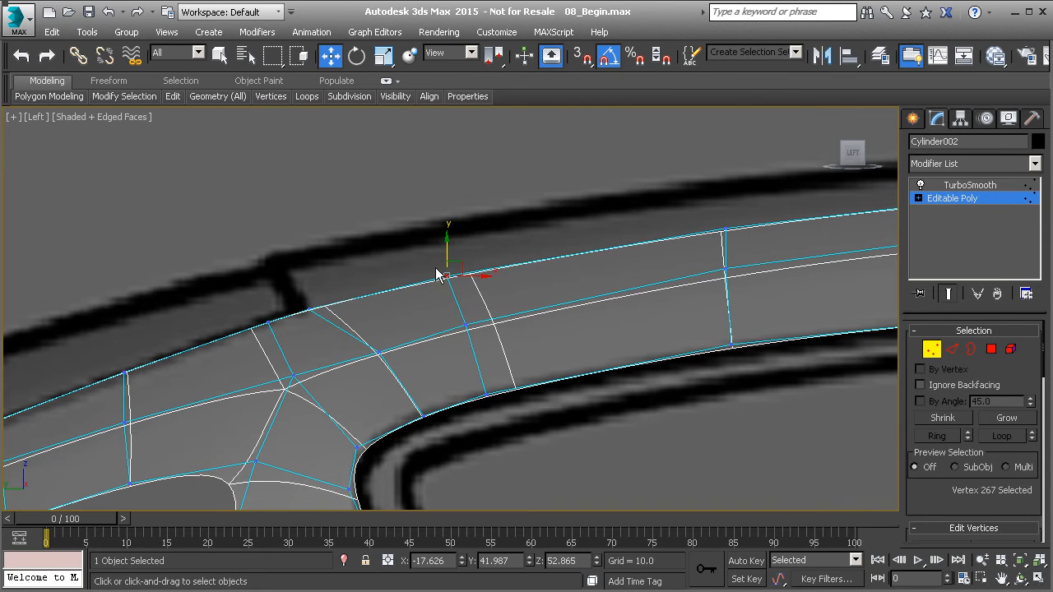
Check the roof rail's outer edge around the rear window's upper corner in the Perspective, Top and Left views.
scroll(608, 277, "down", 2)
middle_click_drag(699, 284, 526, 310)
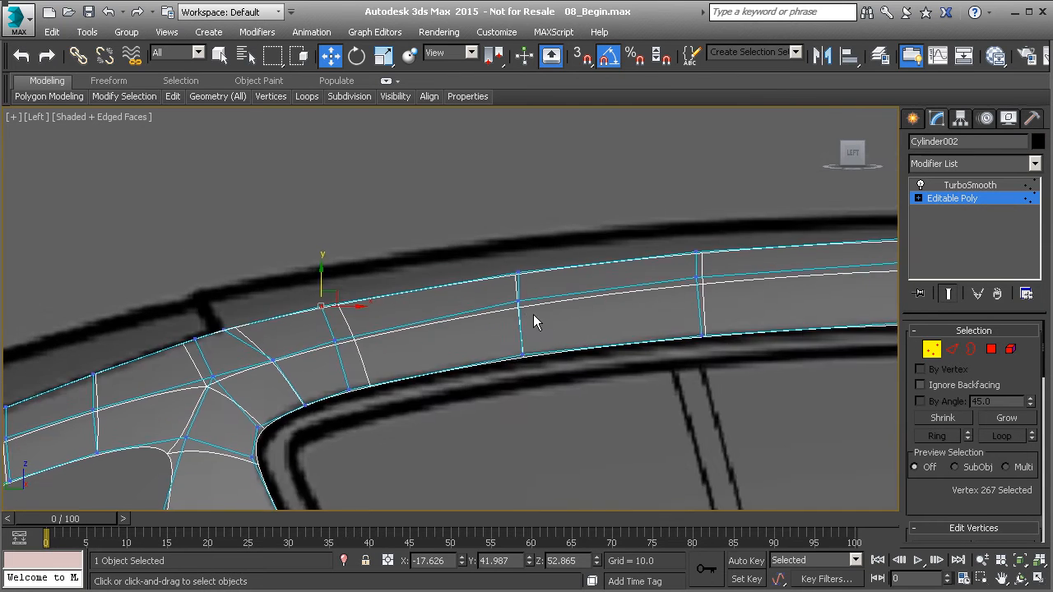
key("p")
scroll(556, 318, "down", 3)
scroll(573, 324, "down", 2)
key("t")
scroll(571, 319, "down", 3)
middle_click_drag(535, 115, 496, 443)
middle_click_drag(482, 174, 483, 384)
scroll(483, 289, "up", 3)
middle_click_drag(458, 199, 453, 307)
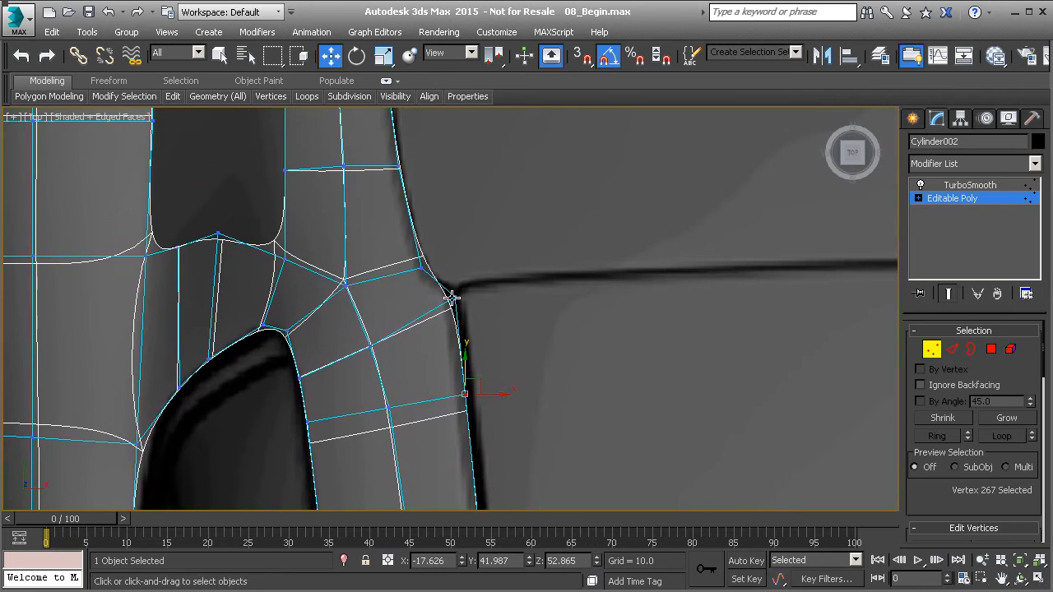
left_click(453, 296)
key("l")
middle_click_drag(313, 322, 400, 318)
scroll(418, 322, "up", 3)
left_click(466, 310)
middle_click_drag(474, 307, 385, 316)
scroll(385, 317, "down", 4)
middle_click_drag(543, 330, 331, 314)
key("p")
scroll(472, 357, "up", 3)
scroll(565, 349, "down", 3)
Fine-tune the heights of the outer vertices around the rear window's corner in the Left view.
left_click(423, 297)
key("l")
scroll(387, 326, "up", 5)
scroll(359, 328, "up", 2)
left_click_drag(351, 309, 351, 312)
left_click(410, 315)
left_click_drag(408, 289, 406, 289)
Move the outer vertex just behind the rear window's corner rearward in the Top view and lower it slightly in the Left view.
middle_click_drag(362, 319, 481, 381)
scroll(410, 299, "down", 2)
left_click(454, 367)
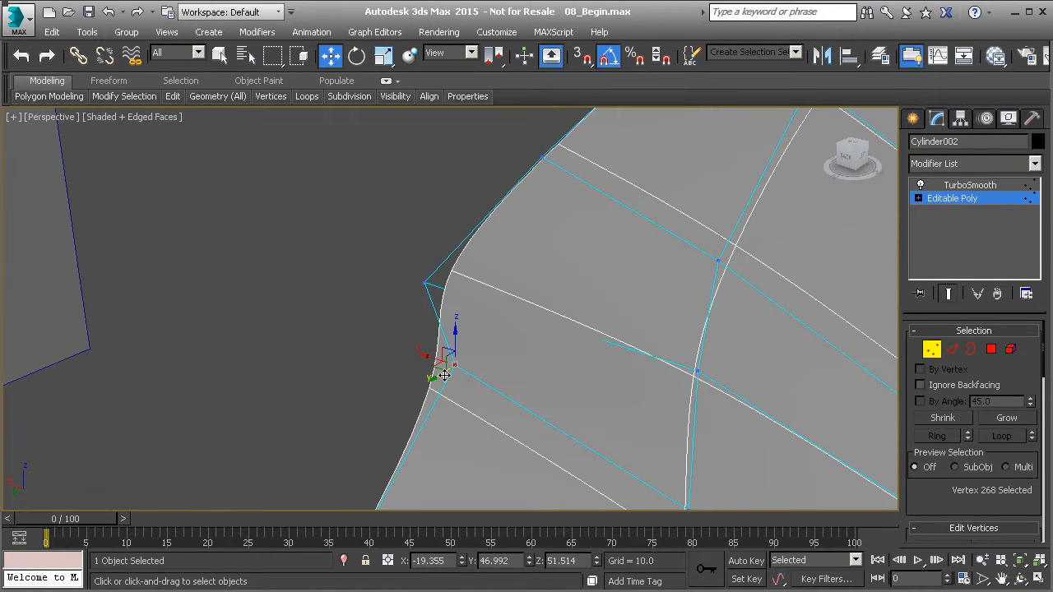
key("y")
key("t")
middle_click_drag(457, 304, 450, 338)
scroll(392, 312, "up", 2)
scroll(442, 317, "down", 8)
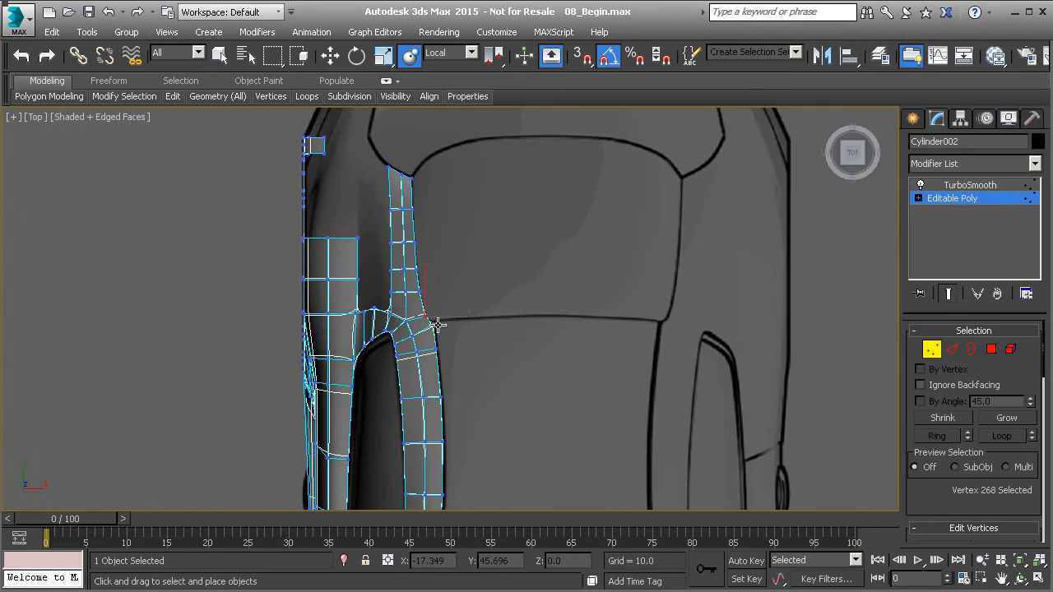
scroll(444, 329, "up", 2)
scroll(444, 329, "down", 2)
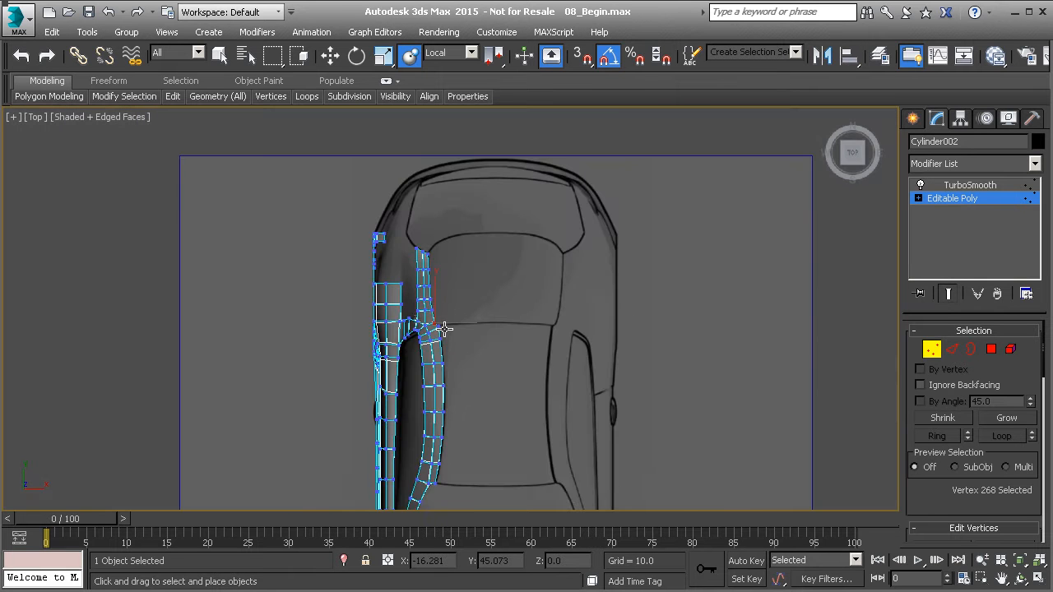
scroll(441, 329, "up", 5)
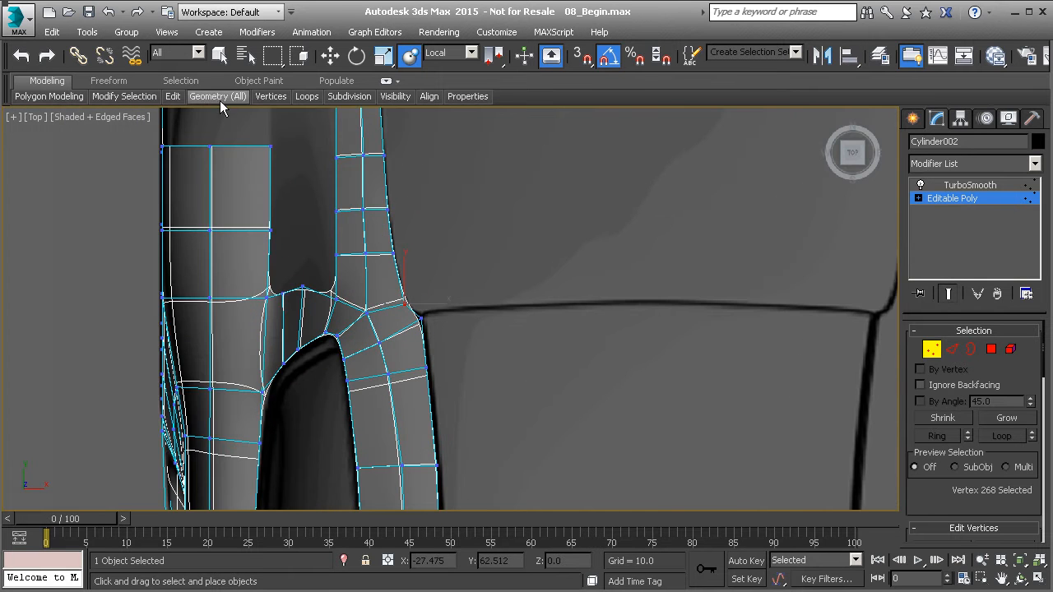
left_click(330, 55)
scroll(385, 296, "up", 3)
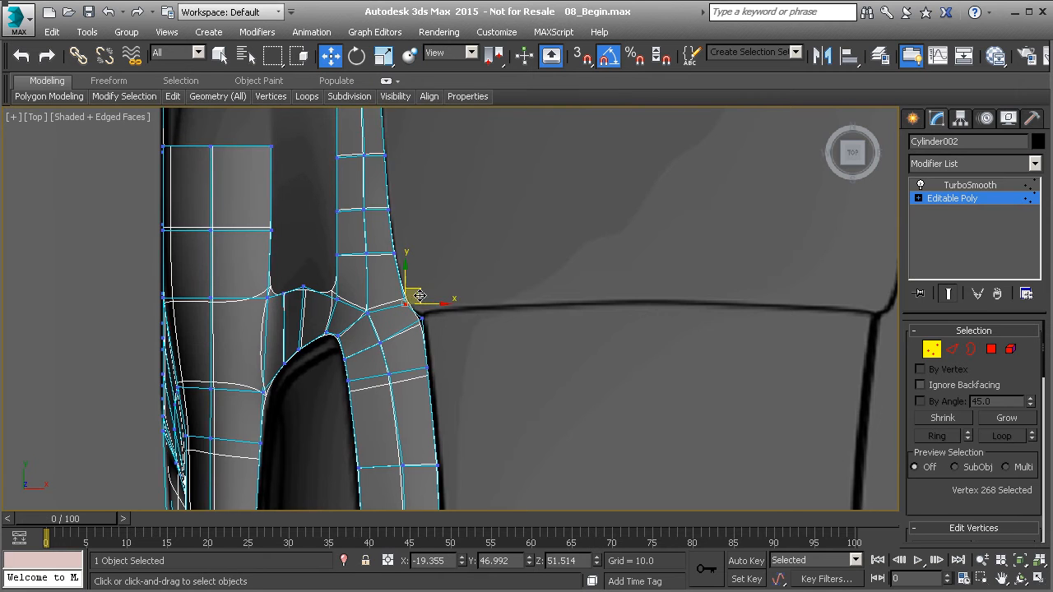
left_click_drag(395, 301, 399, 273)
key("l")
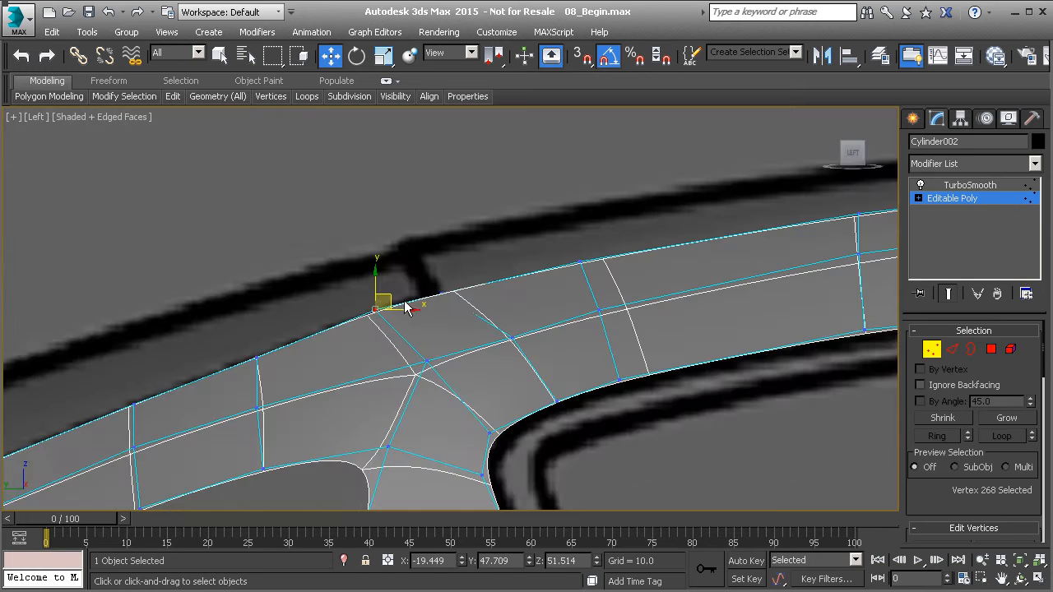
left_click_drag(378, 295, 378, 296)
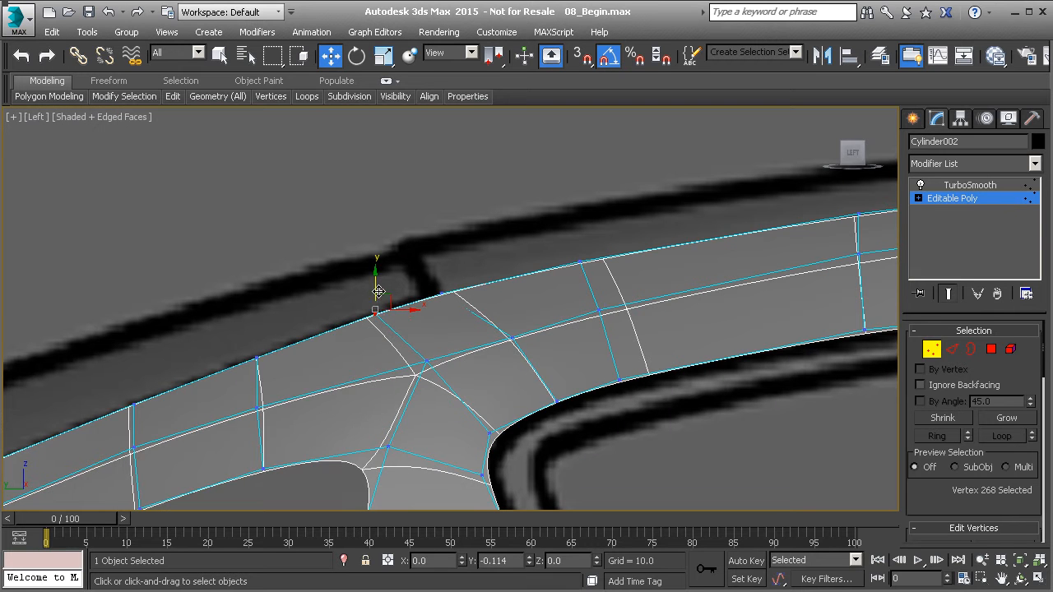
Adjust the middle-row vertices where the rear pillar meets the roof rail to even out their curve.
scroll(353, 329, "down", 2)
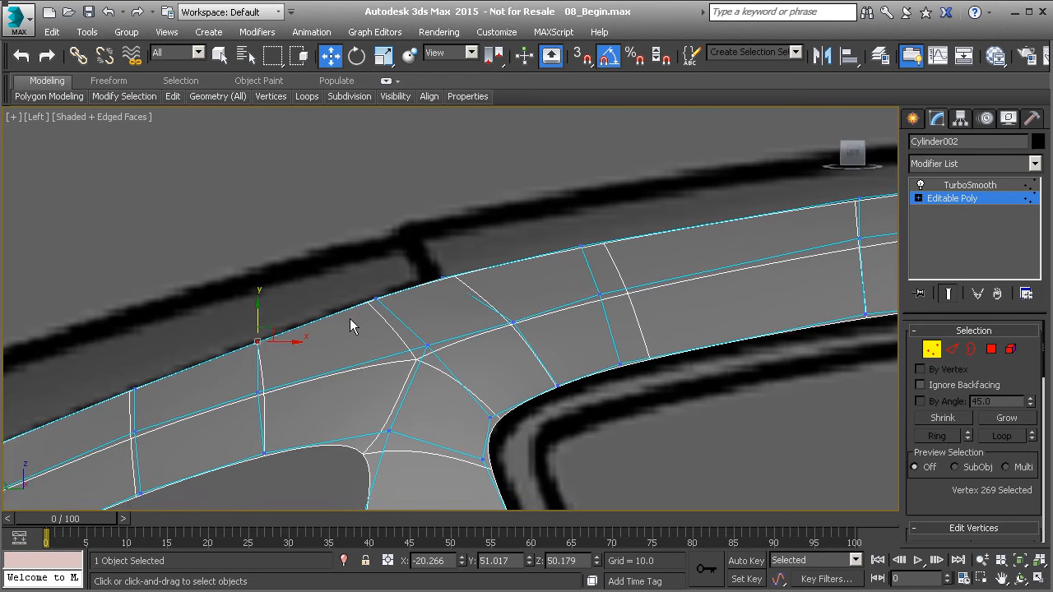
left_click(410, 337)
left_click_drag(427, 323, 421, 322)
left_click(470, 321)
left_click_drag(484, 312, 483, 308)
left_click(534, 301)
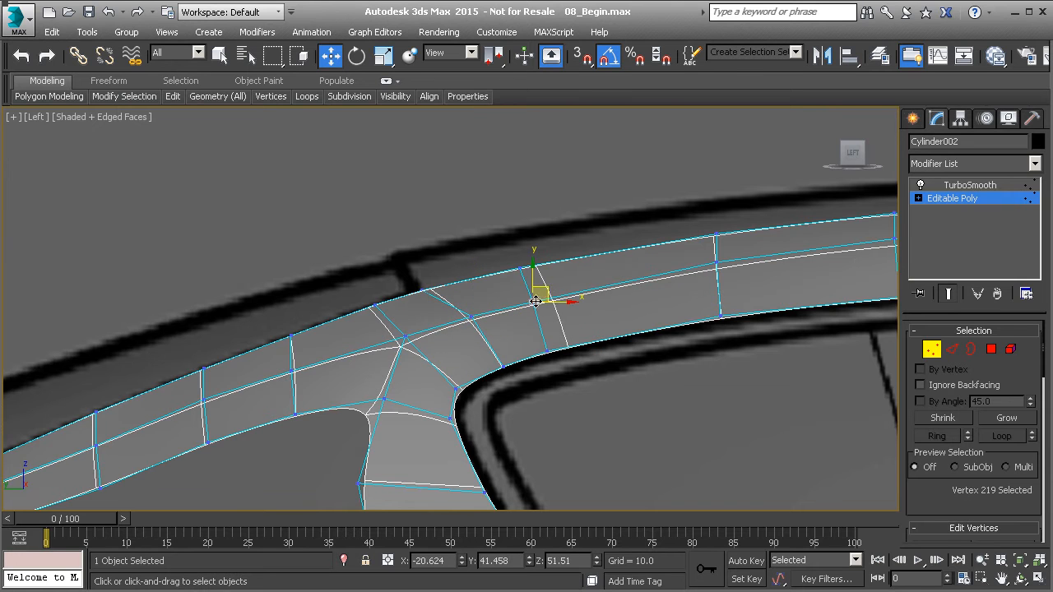
left_click_drag(551, 286, 553, 283)
Slide the three-vertex column above the side window's rear corner forward along the rail using the Edge constraint.
middle_click_drag(553, 285, 476, 280)
scroll(471, 284, "down", 2)
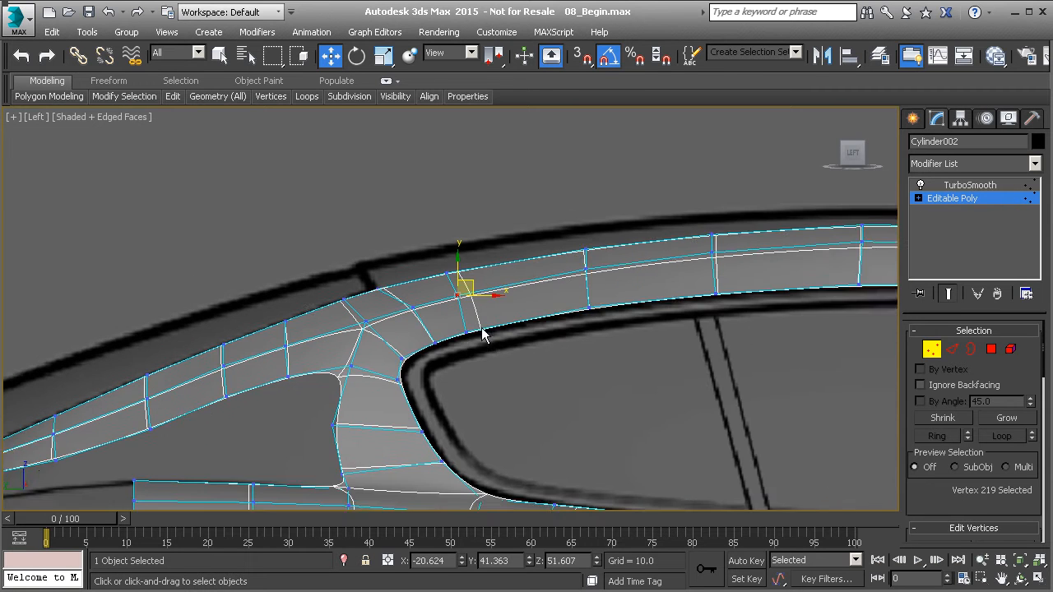
middle_click_drag(481, 327, 465, 320)
left_click_drag(485, 336, 484, 336)
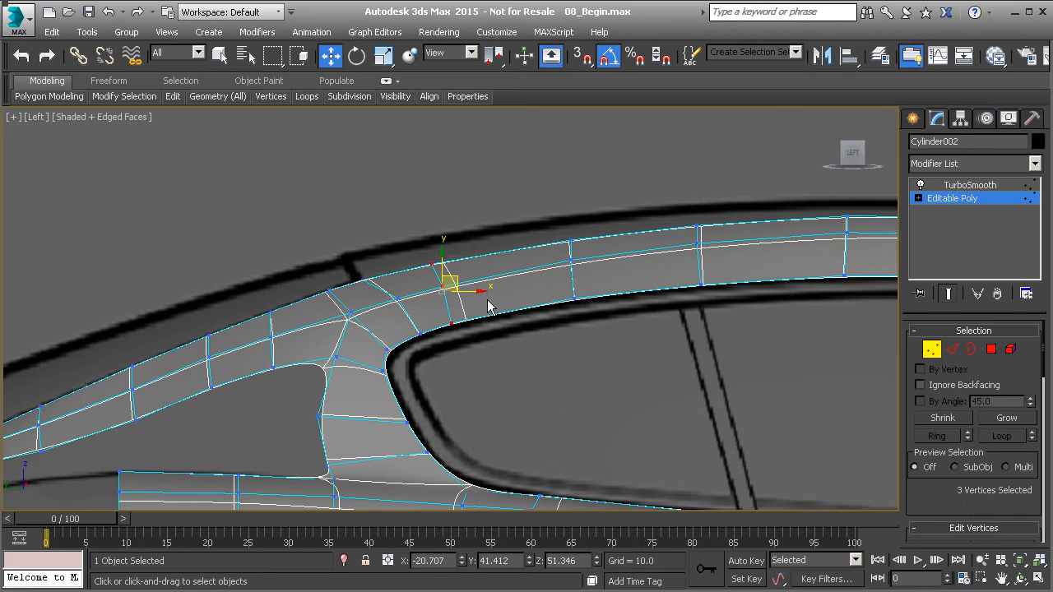
scroll(938, 435, "down", 4)
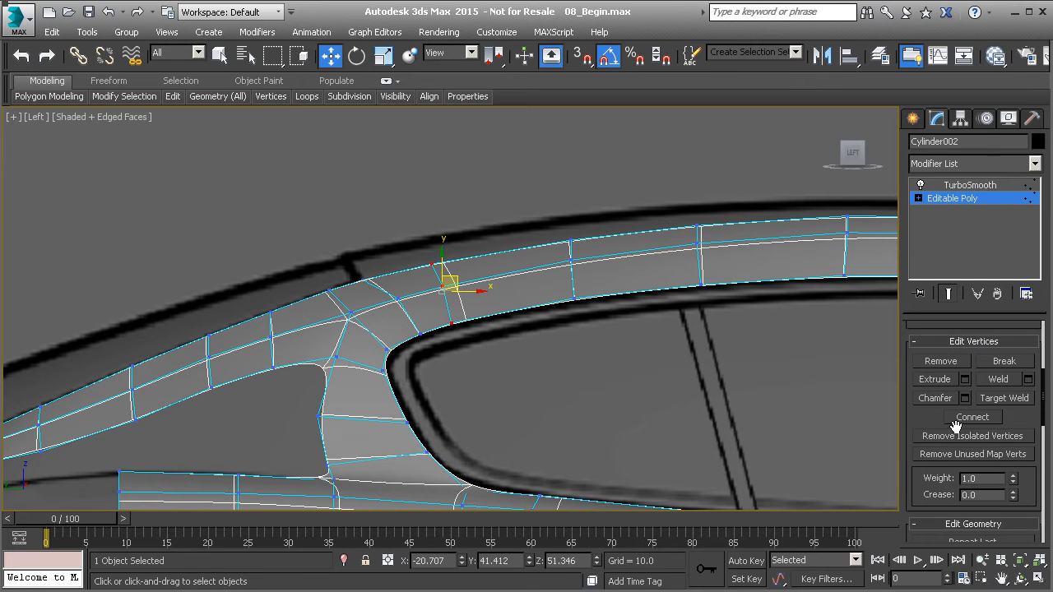
scroll(970, 424, "down", 3)
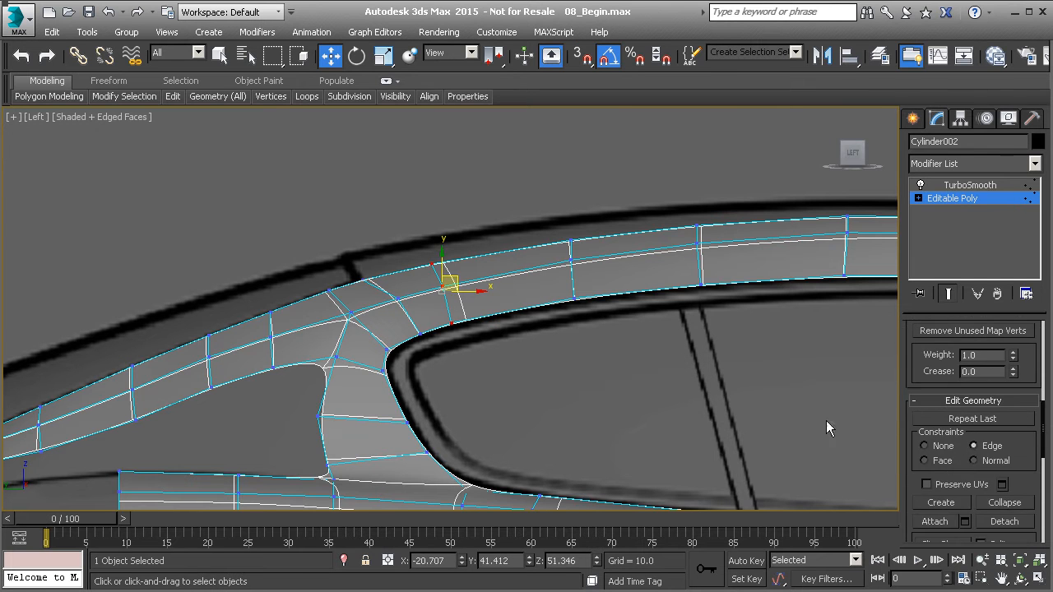
left_click_drag(476, 288, 509, 289)
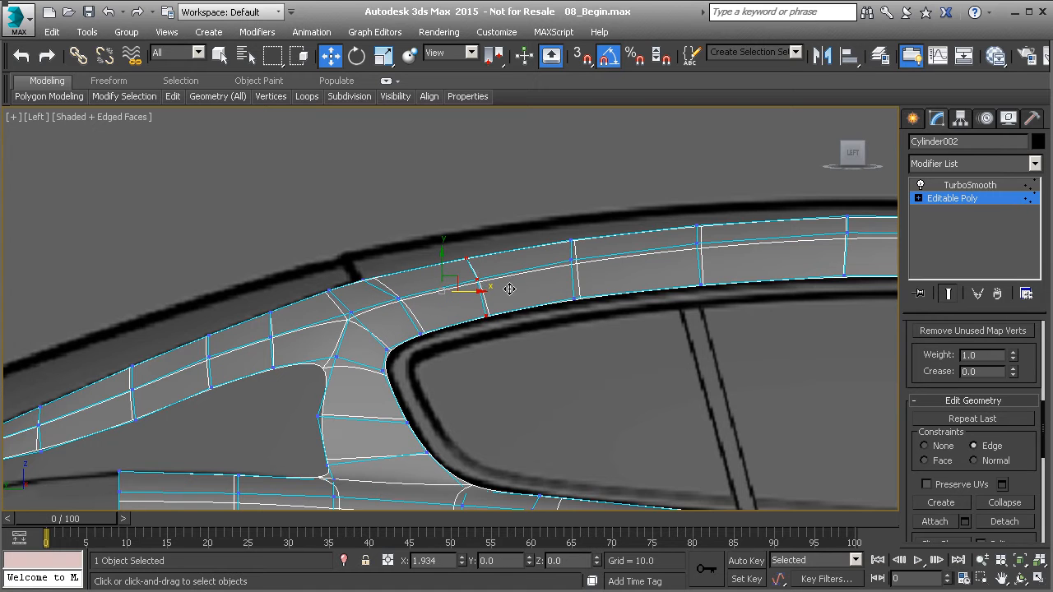
Slide the following vertex columns over the rear half of the side window forward to even out their spacing.
middle_click_drag(574, 253, 496, 267)
left_click_drag(516, 333, 518, 329)
left_click_drag(526, 277, 556, 278)
left_click_drag(646, 293, 660, 263)
middle_click_drag(750, 290, 593, 299)
left_click_drag(599, 293, 643, 313)
left_click_drag(642, 268, 650, 265)
Slide the two vertex columns nearest the roof rail's front end slightly forward along their edges.
middle_click_drag(775, 308, 676, 302)
left_click_drag(616, 211, 696, 324)
left_click_drag(681, 261, 699, 260)
middle_click_drag(790, 292, 689, 283)
left_click_drag(646, 217, 720, 308)
left_click_drag(726, 271, 732, 271)
middle_click_drag(823, 343, 641, 324)
scroll(640, 324, "down", 2)
middle_click_drag(692, 362, 619, 330)
middle_click_drag(559, 296, 649, 309)
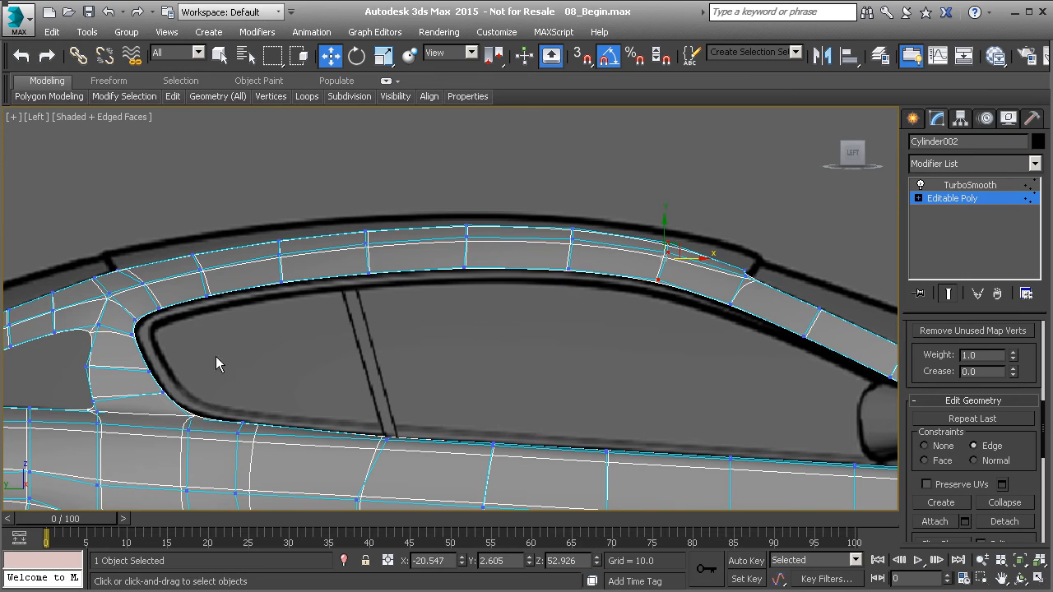
In the Front view, set the constraint to None and shift the vertex at the windshield pillar's base slightly inward.
scroll(516, 355, "down", 2)
key("p")
scroll(518, 358, "down", 3)
middle_click_drag(613, 368, 443, 365, "alt")
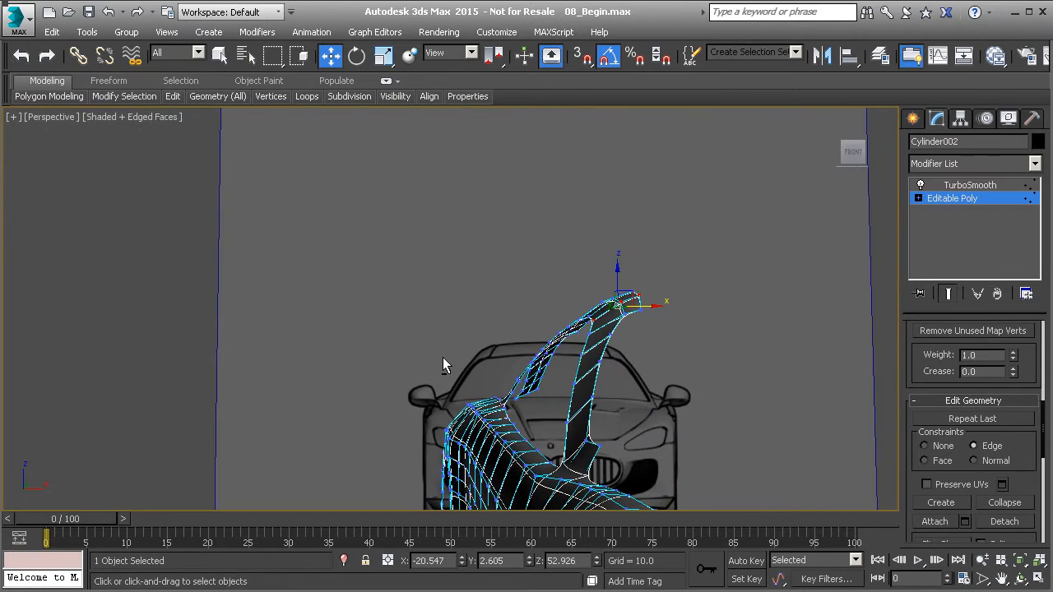
key("f")
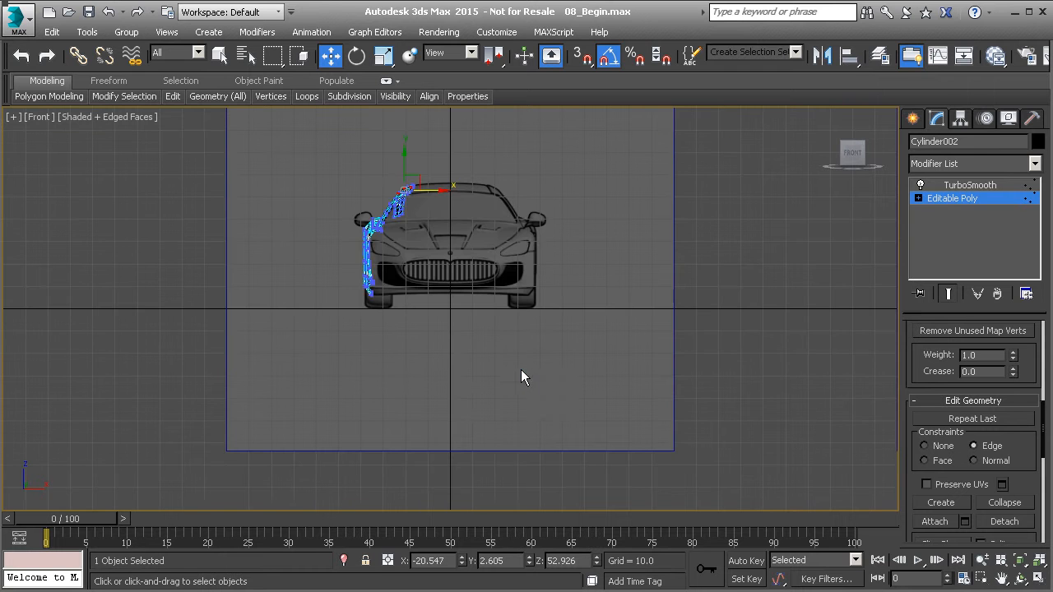
scroll(411, 238, "up", 10)
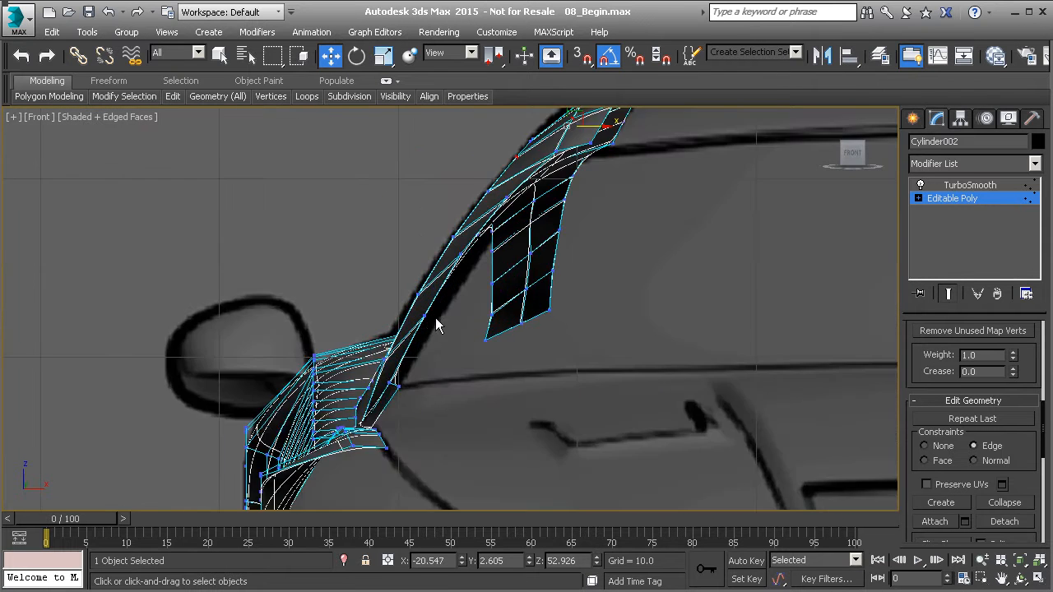
middle_click_drag(387, 433, 393, 398)
left_click(359, 403)
left_click_drag(384, 402, 392, 403)
key("ctrl+z")
left_click_drag(398, 403, 399, 403)
In the Back view, lower two middle-row vertices where the rear pillar joins the roof rail.
scroll(365, 426, "down", 6)
key("p")
scroll(374, 406, "down", 2)
middle_click_drag(376, 387, 609, 401, "alt")
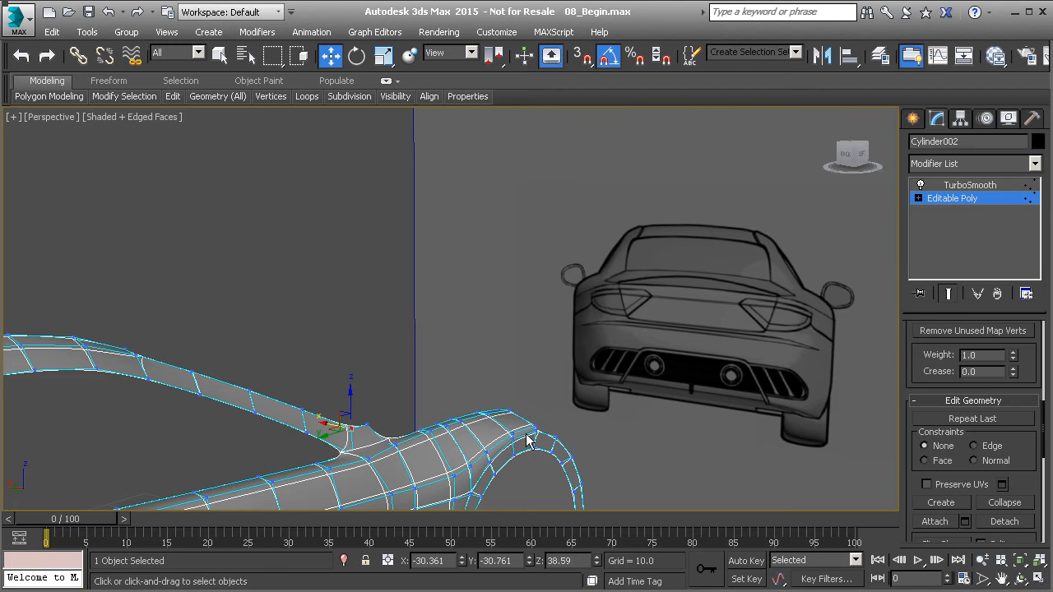
key("v")
left_click(553, 458)
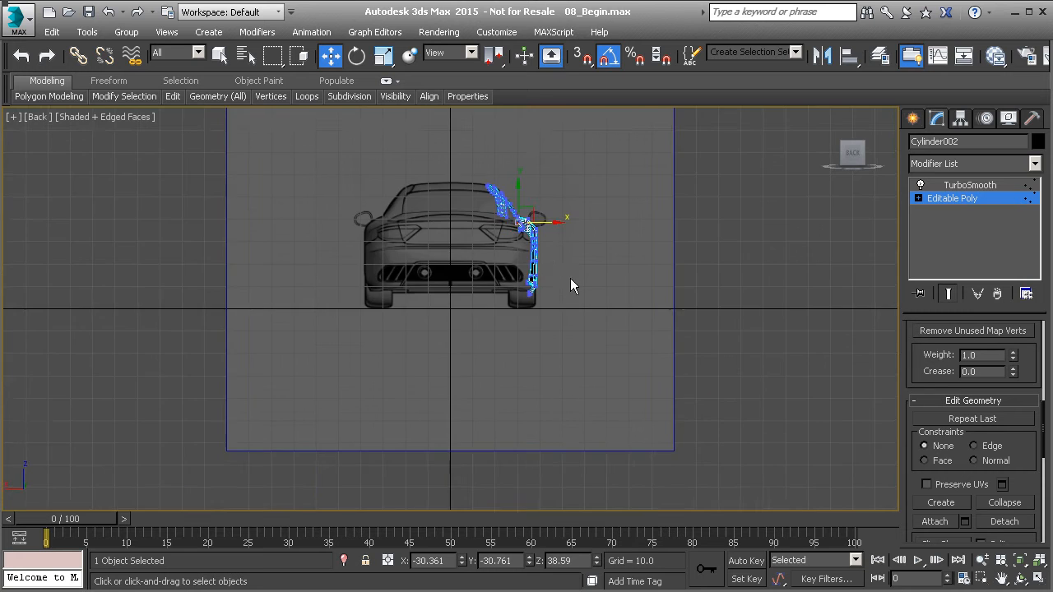
scroll(474, 278, "up", 5)
scroll(518, 318, "up", 8)
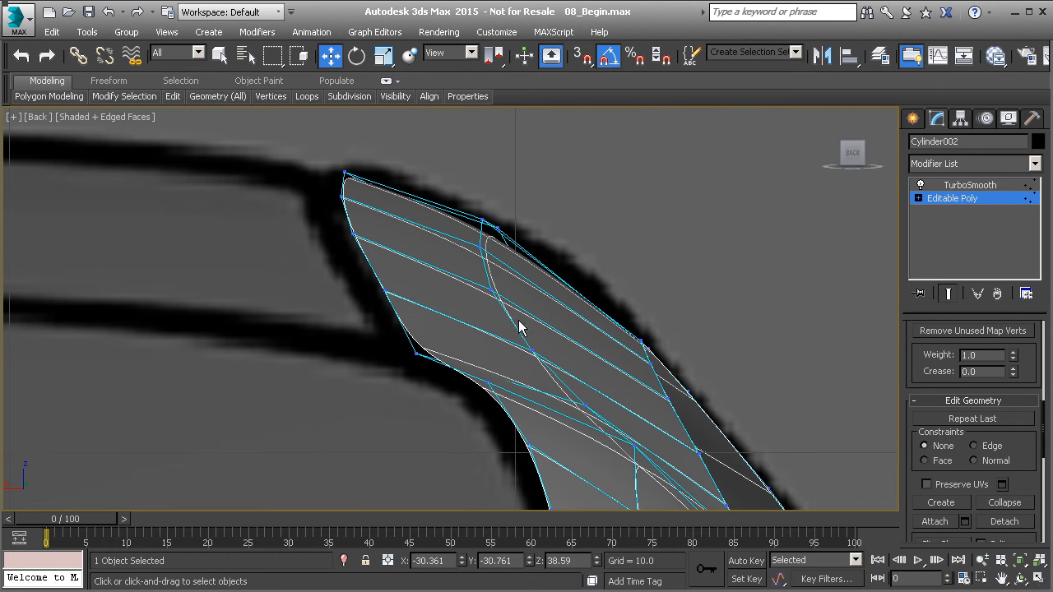
middle_click_drag(537, 342, 529, 338)
left_click(624, 438)
middle_click_drag(624, 438, 563, 329)
left_click_drag(562, 294, 561, 307)
left_click(513, 292)
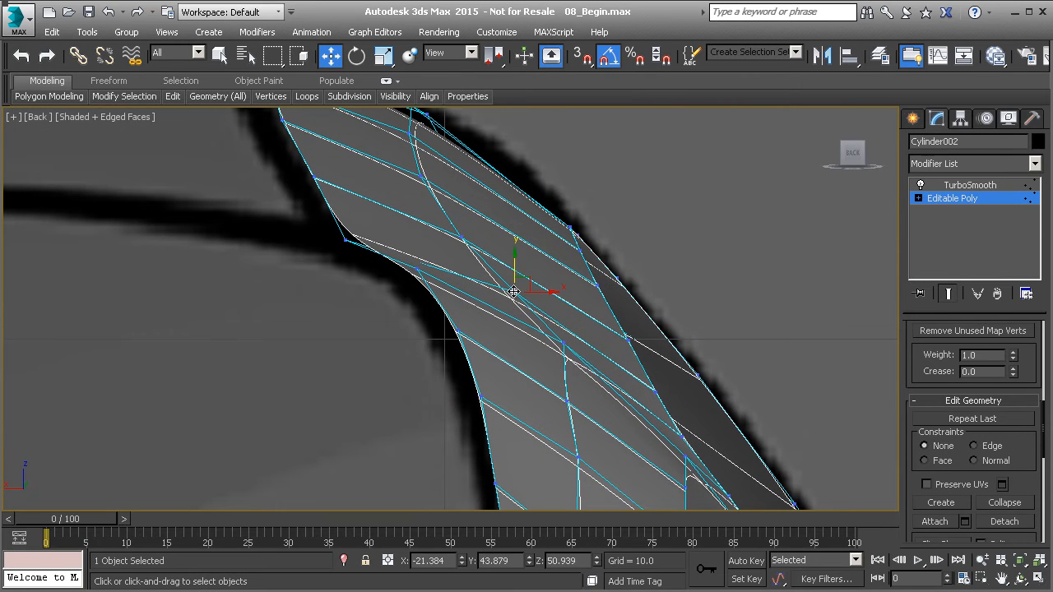
left_click_drag(513, 259, 502, 275)
Select the middle-row vertices along the roof rail and raise them slightly in the Back view.
left_click(459, 238)
scroll(448, 230, "down", 2)
key("p")
middle_click_drag(501, 274, 613, 294, "alt")
scroll(599, 318, "up", 4)
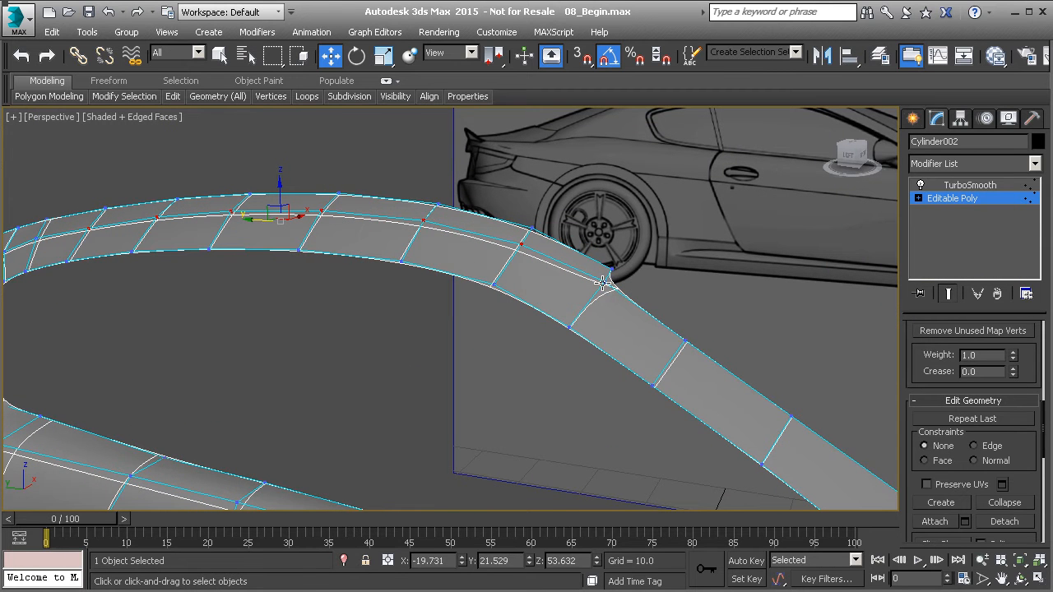
key("l")
key("v")
key("k")
left_click_drag(468, 200, 468, 185)
In the Back view, fine-tune the height of four vertices along the inner edge where the rear pillar meets the roof rail.
scroll(471, 303, "up", 2)
left_click(438, 280)
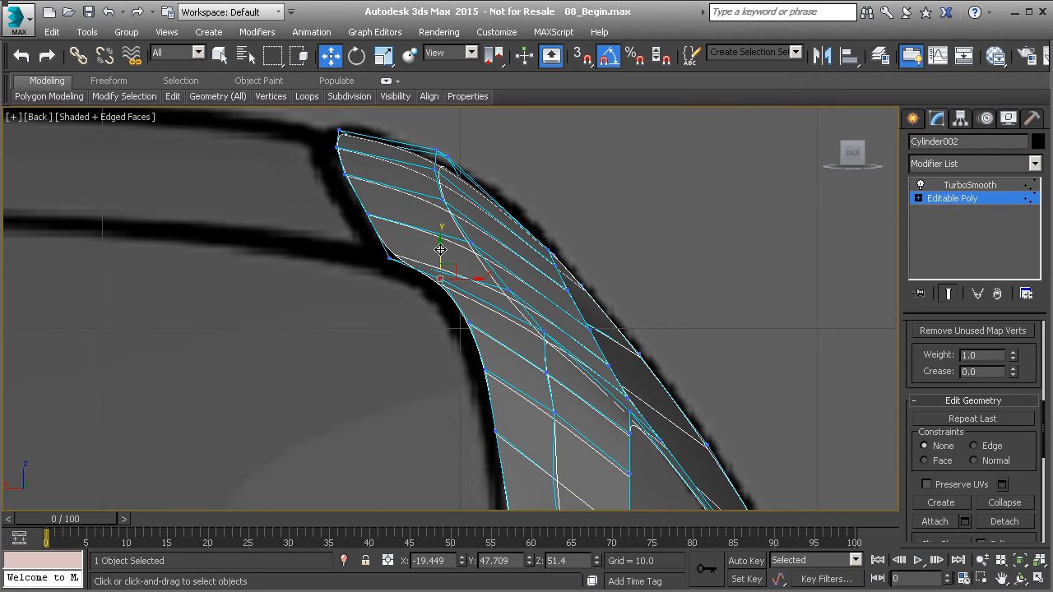
left_click(390, 256)
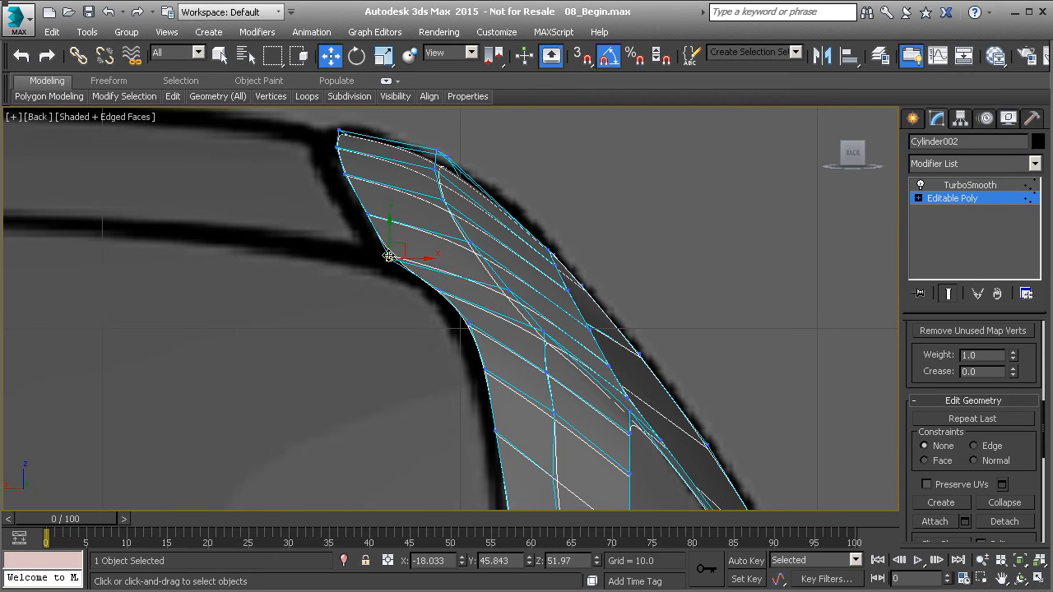
left_click(466, 331)
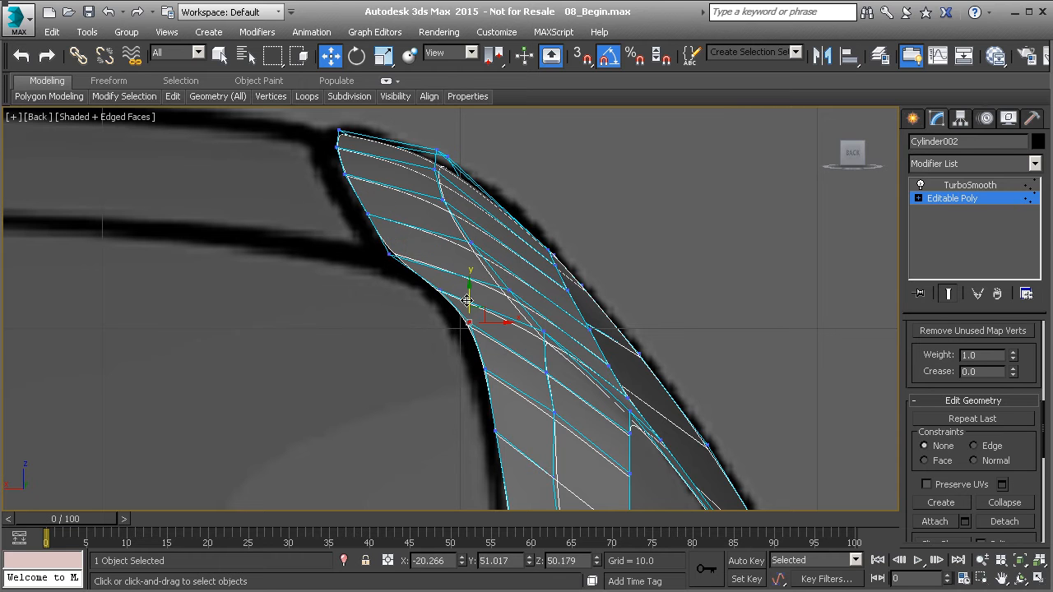
left_click(483, 371)
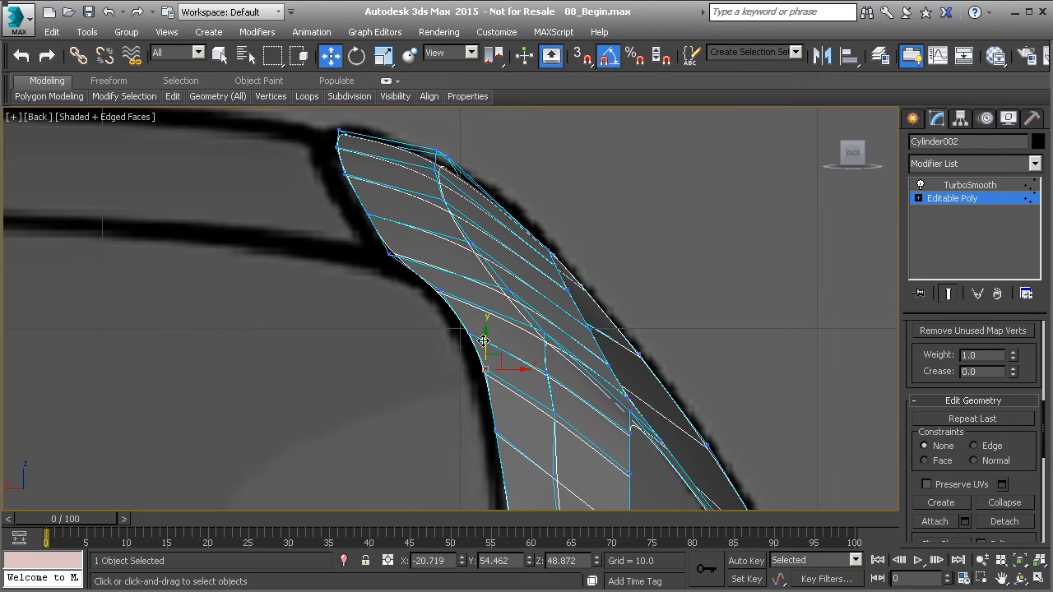
Shift two middle-row vertices at the rear pillar junction slightly sideways in the Back view.
scroll(506, 374, "down", 3)
left_click(530, 325)
left_click_drag(557, 324, 563, 324)
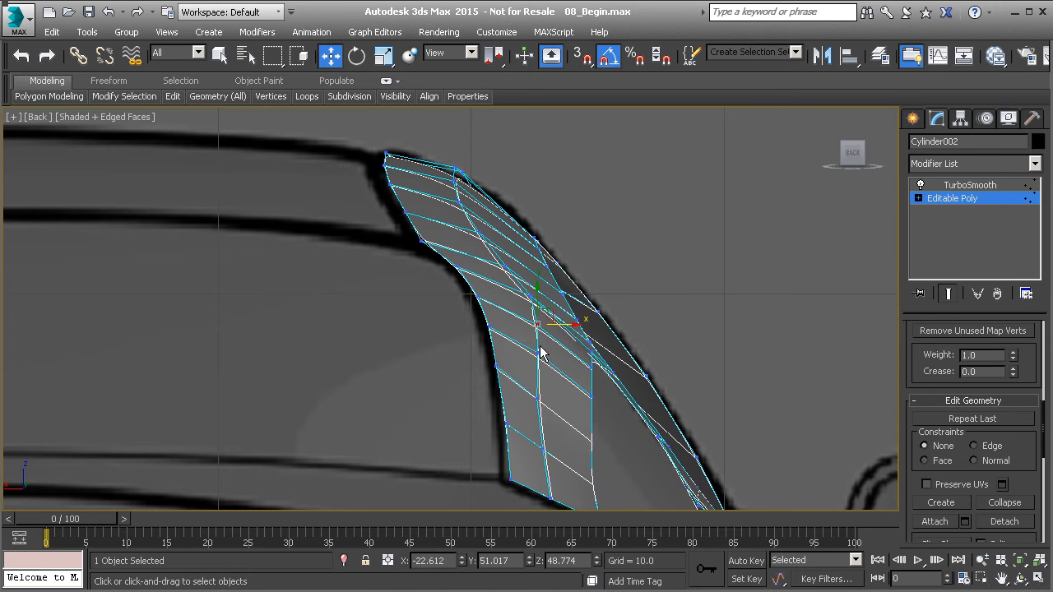
scroll(541, 317, "up", 3)
left_click(520, 270)
left_click_drag(548, 272, 548, 272)
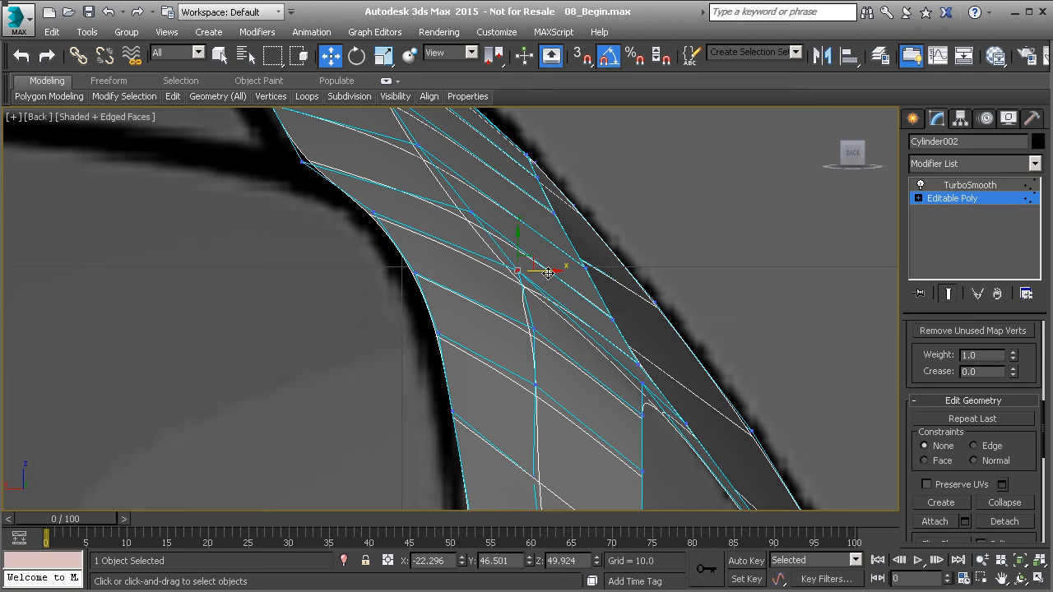
In the Left view, raise the rail's upper-edge vertices behind the roof corner slightly to smooth the rear roofline.
key("l")
middle_click_drag(209, 352, 334, 364)
scroll(320, 361, "up", 3)
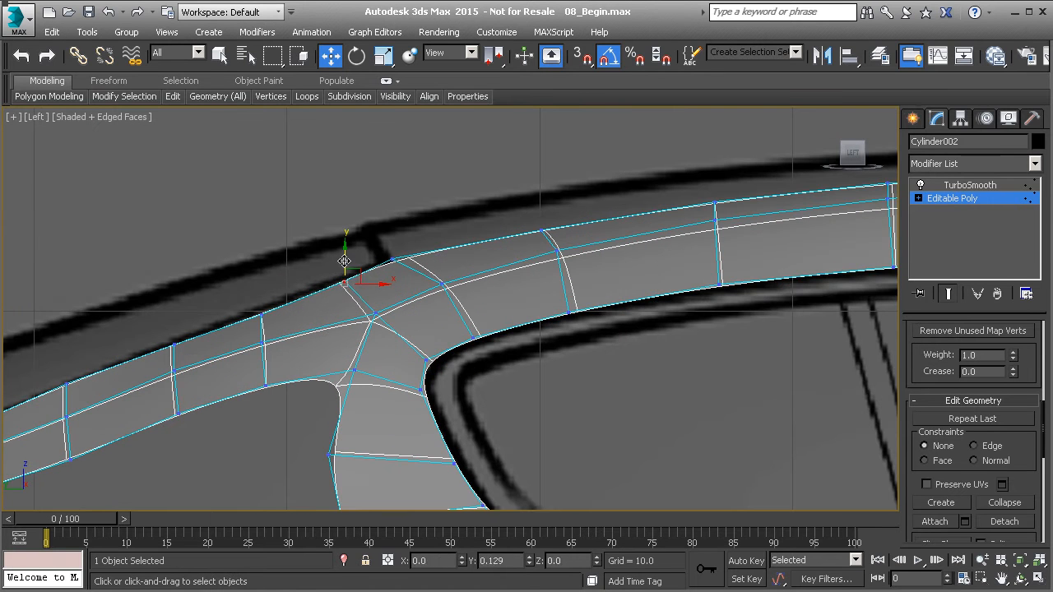
left_click(262, 315)
left_click_drag(261, 295, 261, 289)
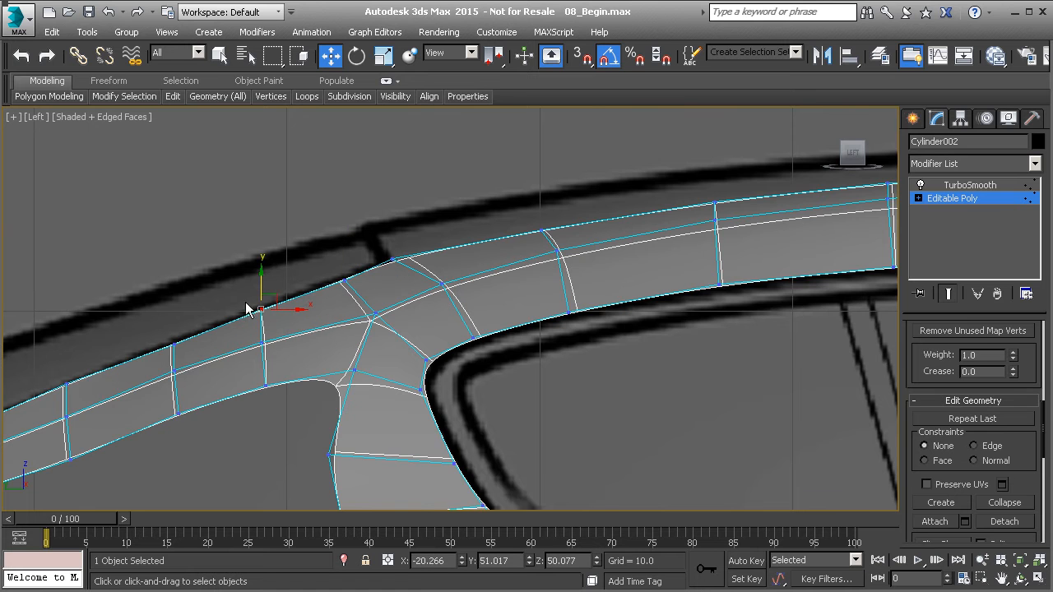
middle_click_drag(167, 343, 247, 326)
left_click(254, 325)
left_click_drag(254, 308, 252, 305)
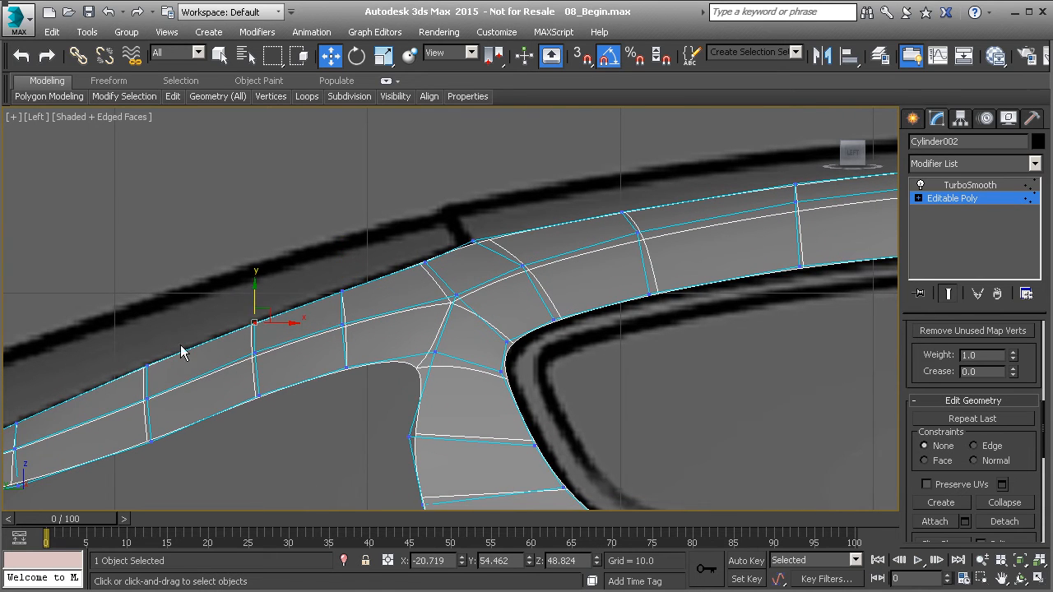
Examine the roof rail and rear pillar topology in the Left and Perspective views against the side blueprint.
middle_click_drag(176, 356, 249, 334)
middle_click_drag(336, 329, 188, 387)
scroll(189, 387, "down", 1)
middle_click_drag(526, 301, 329, 326)
scroll(329, 327, "down", 1)
middle_click_drag(437, 326, 401, 365)
key("p")
mouse_move(322, 340)
middle_mouse_down("alt")
mouse_move(281, 384)
mouse_move(335, 340)
middle_mouse_up("alt")
scroll(362, 329, "up", 8)
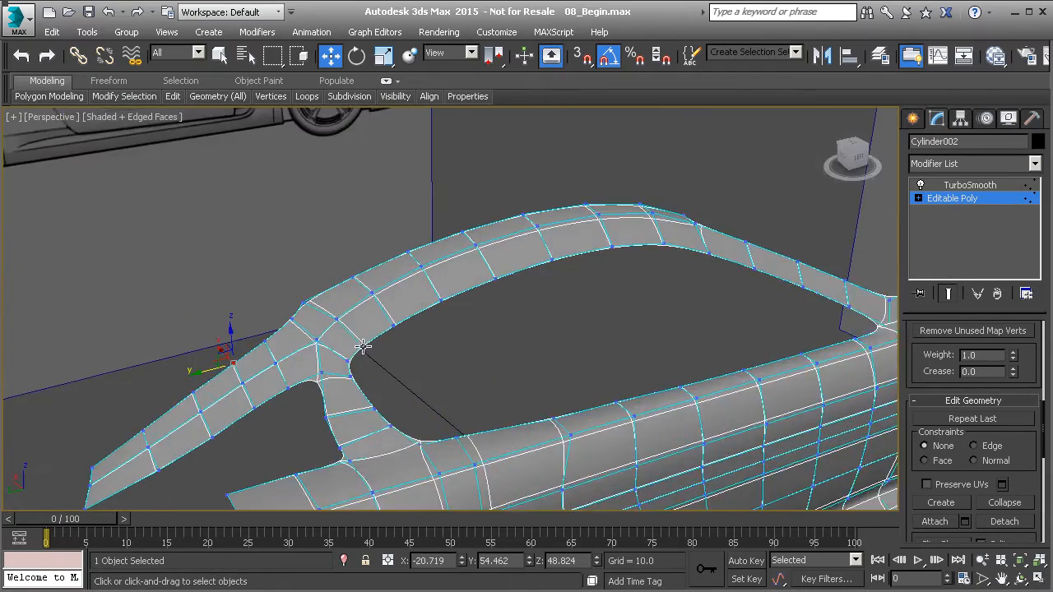
middle_click_drag(333, 349, 319, 328, "alt")
scroll(326, 382, "up", 4)
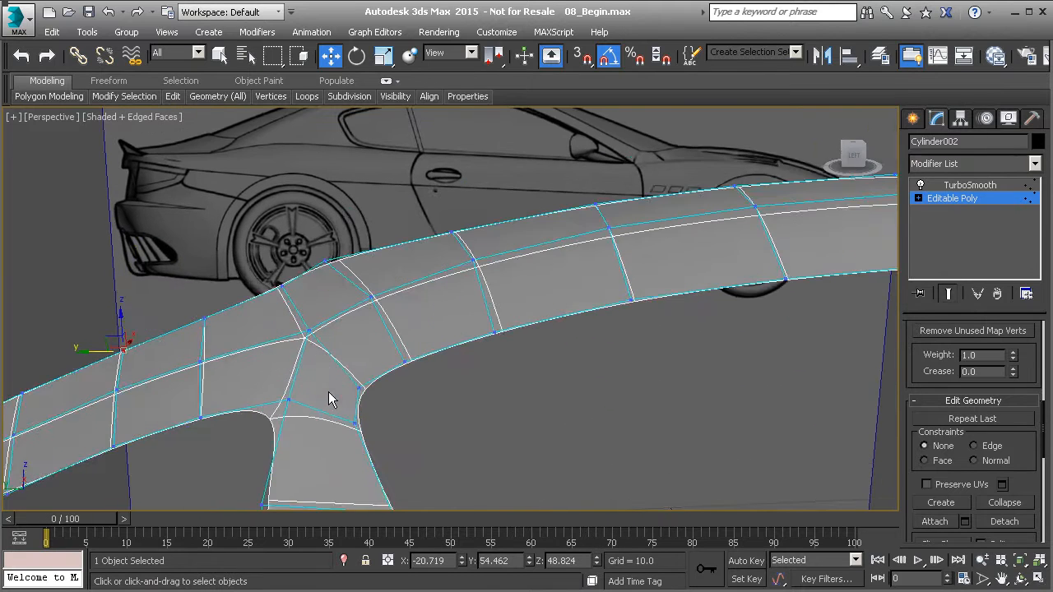
middle_click_drag(326, 384, 350, 329)
scroll(354, 329, "down", 2)
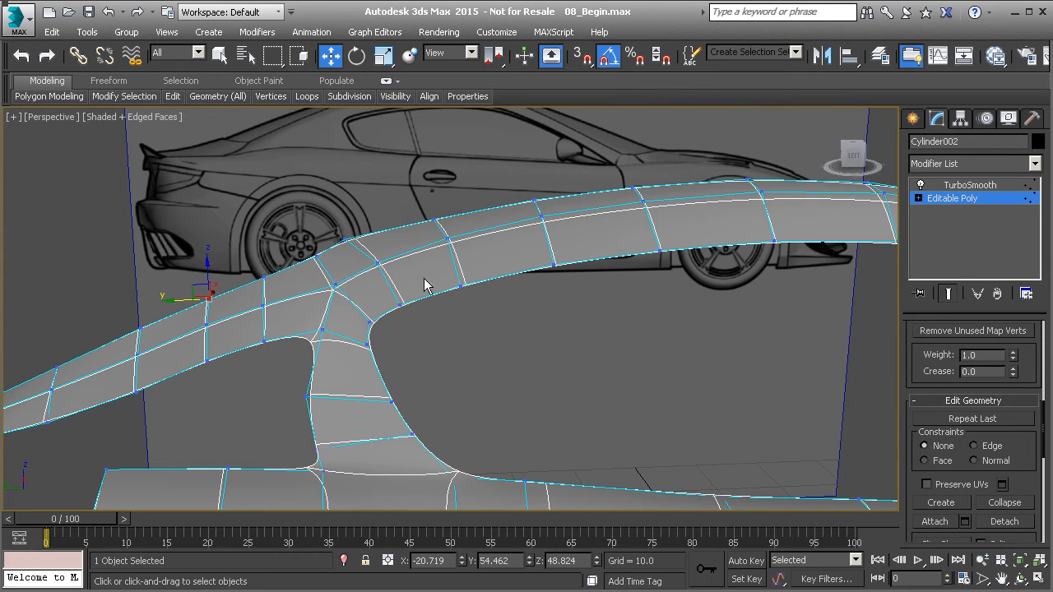
middle_click_drag(435, 280, 338, 143, "alt")
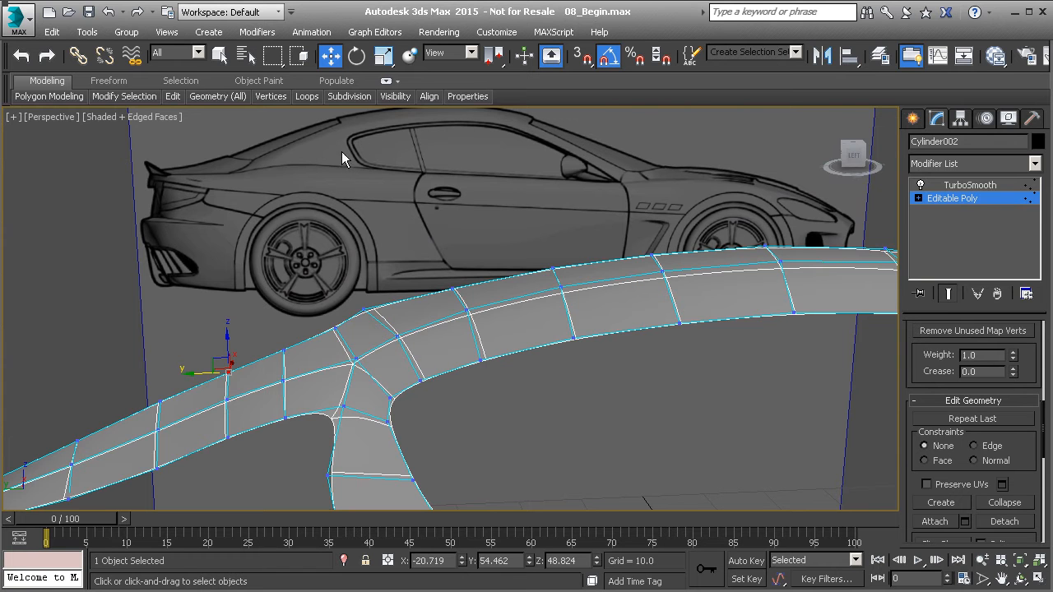
middle_click_drag(246, 170, 411, 241, "alt")
right_click(426, 262)
left_click(396, 352)
left_click(431, 235)
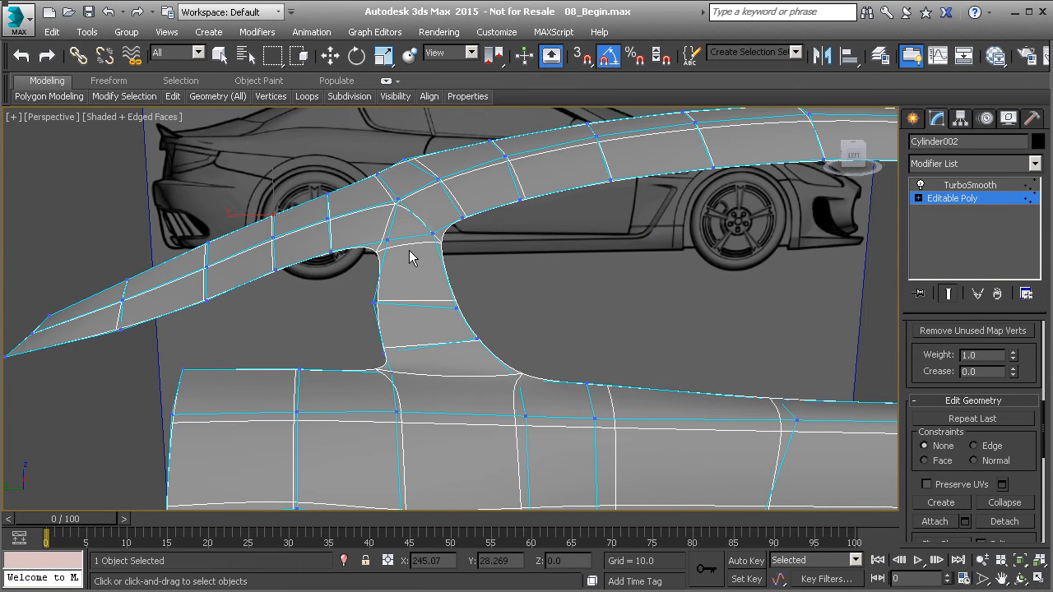
key("w")
In the Left view, move the middle vertex above the rear pillar rearward and shift the next vertex column forward to open a gap.
left_click(396, 197)
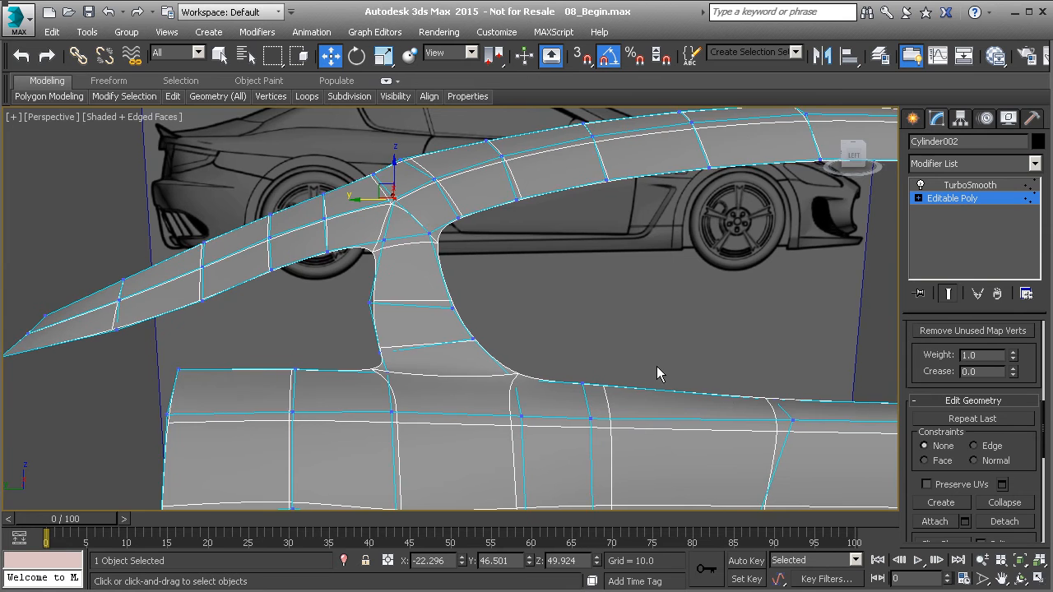
key("l")
scroll(305, 342, "up", 5)
left_click_drag(360, 316, 338, 314)
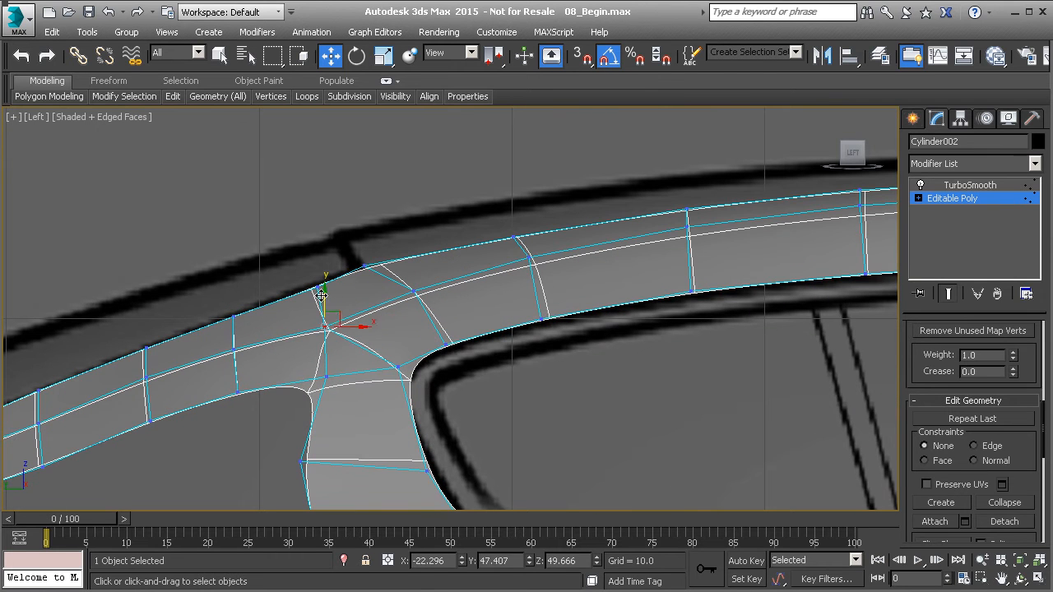
left_click(361, 264)
left_click_drag(376, 253, 434, 284)
Cut a new edge from the side window's upper rear corner across the roof rail to its upper edge.
right_click(362, 278)
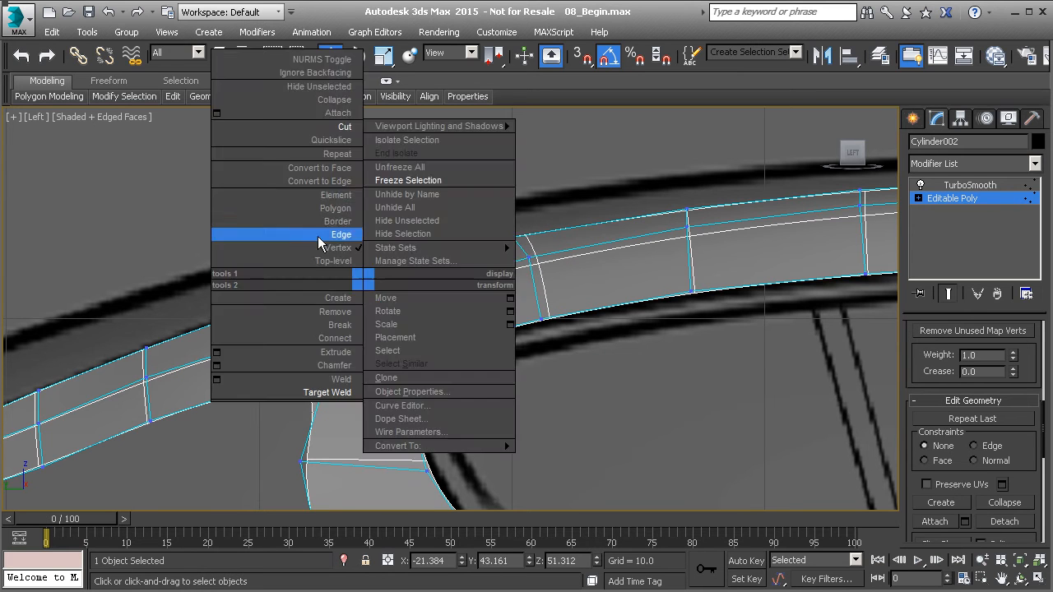
left_click(329, 134)
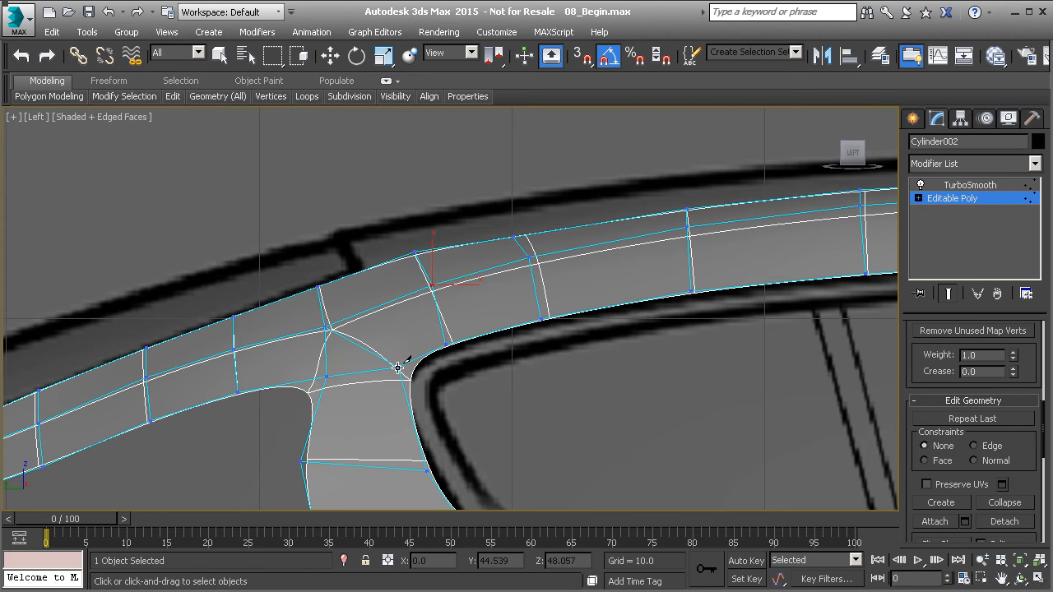
left_click(398, 366)
left_click(374, 306)
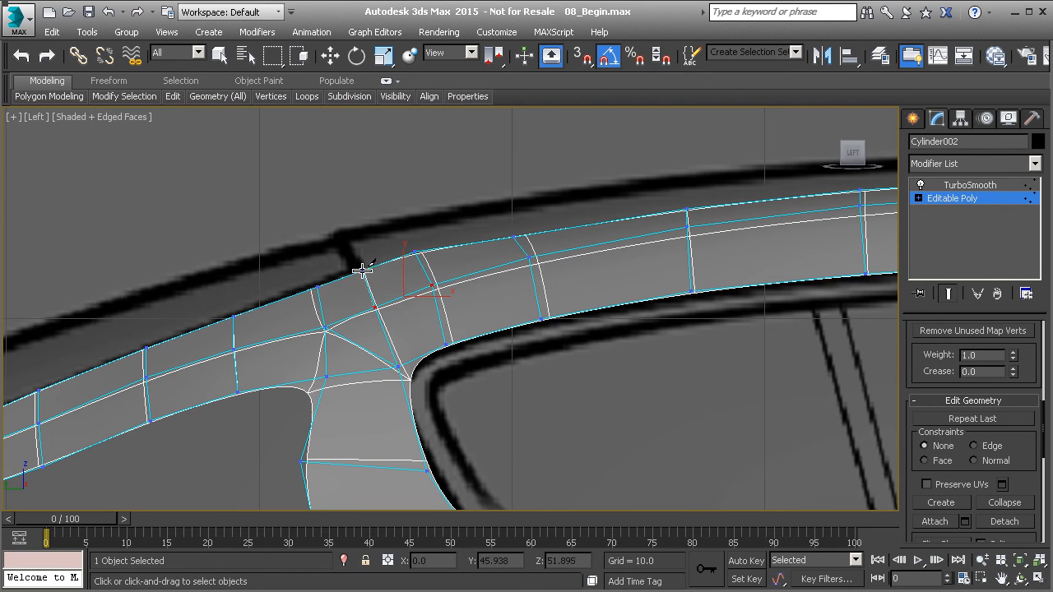
Remove the diagonal edge between the rear pillar's middle vertex and the window corner.
key("2")
left_click(363, 346)
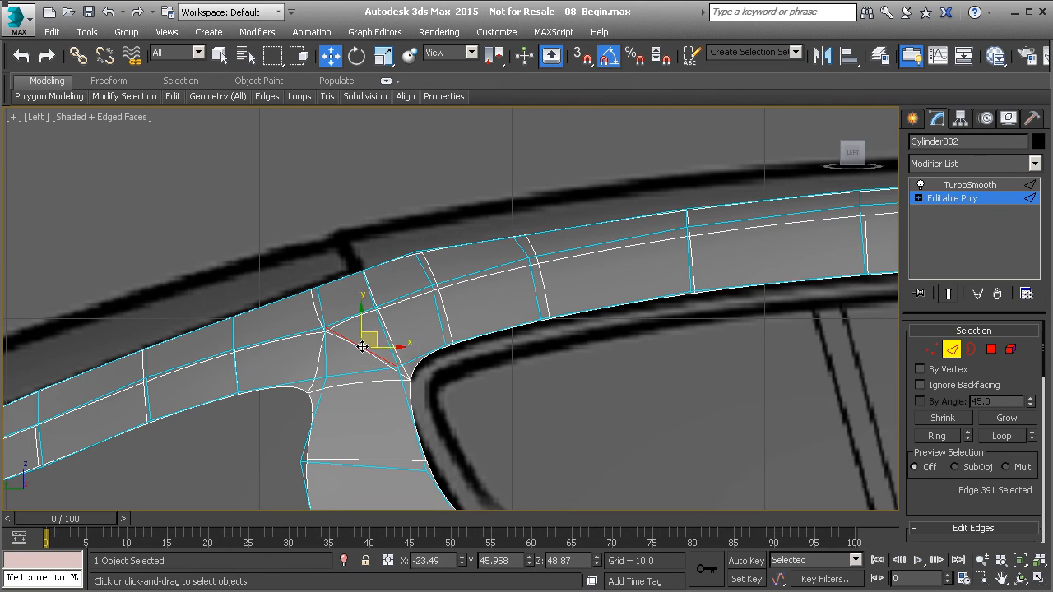
key("BackSpace")
middle_click_drag(361, 351, 403, 341)
scroll(394, 333, "down", 2)
Move the vertex at the rear pillar's top and the two rail vertices above it rearward to even out the polygons.
key("1")
scroll(385, 345, "up", 4)
left_click(371, 355)
left_click_drag(399, 310, 360, 297)
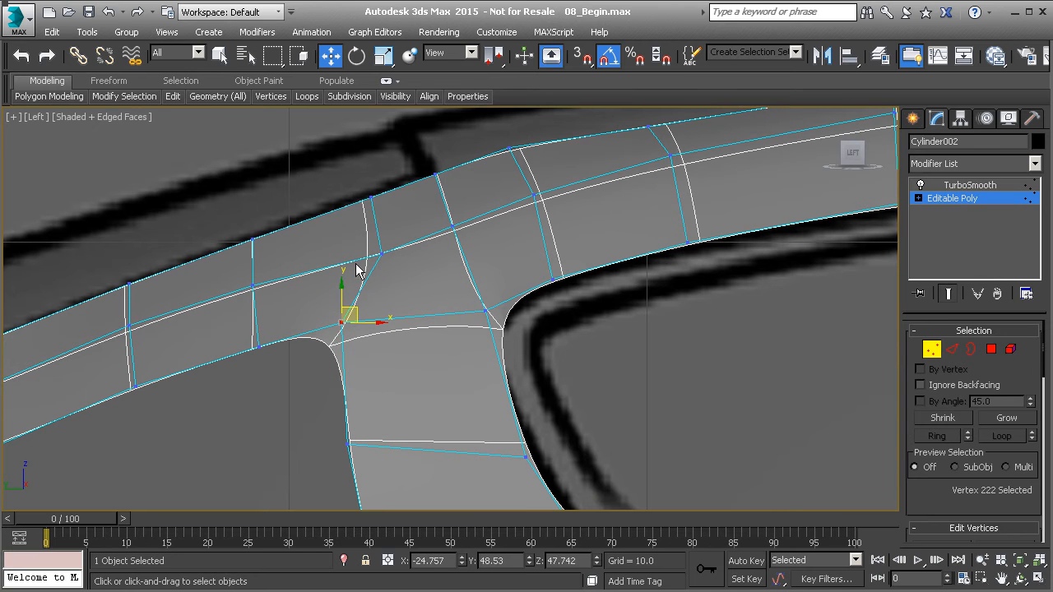
left_click_drag(357, 212, 398, 270)
left_click_drag(389, 211, 340, 222)
left_click(334, 265)
left_click_drag(350, 265, 346, 247)
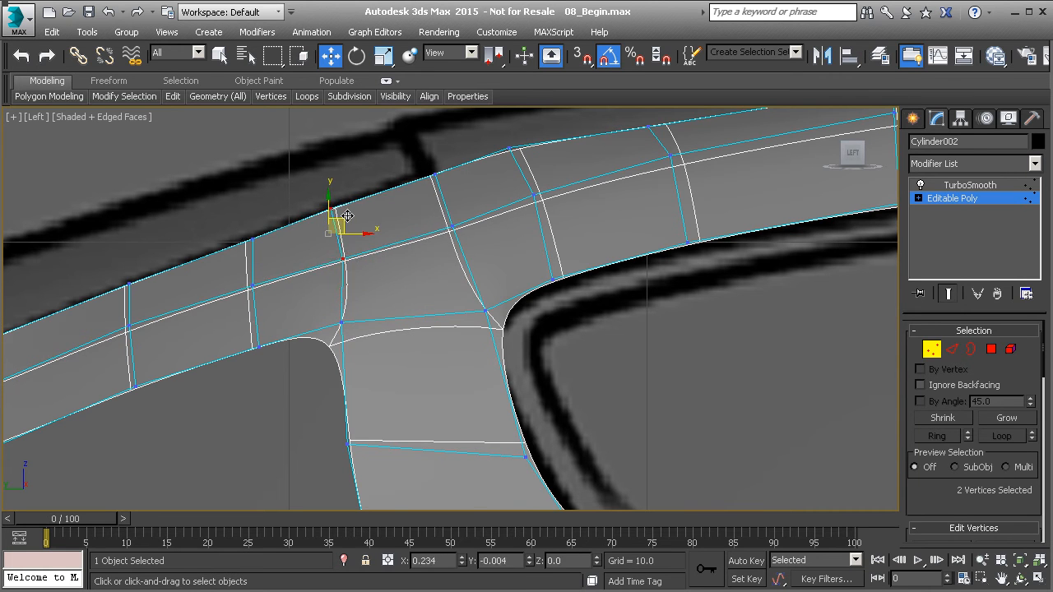
Nudge the pillar-top vertex, the new cut's middle vertex and the neighbouring upper-edge vertices to smooth the rail's spacing.
left_click_drag(329, 310, 361, 315)
left_click_drag(465, 238, 467, 239)
left_click_drag(467, 216, 459, 209)
left_click_drag(424, 157, 530, 142)
left_click(436, 175)
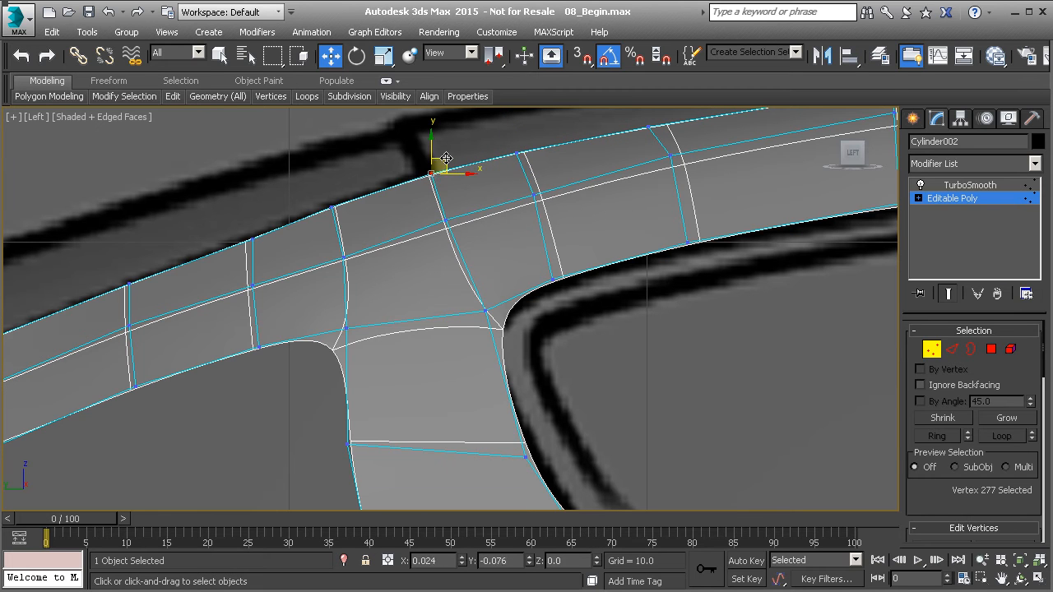
left_click(333, 206)
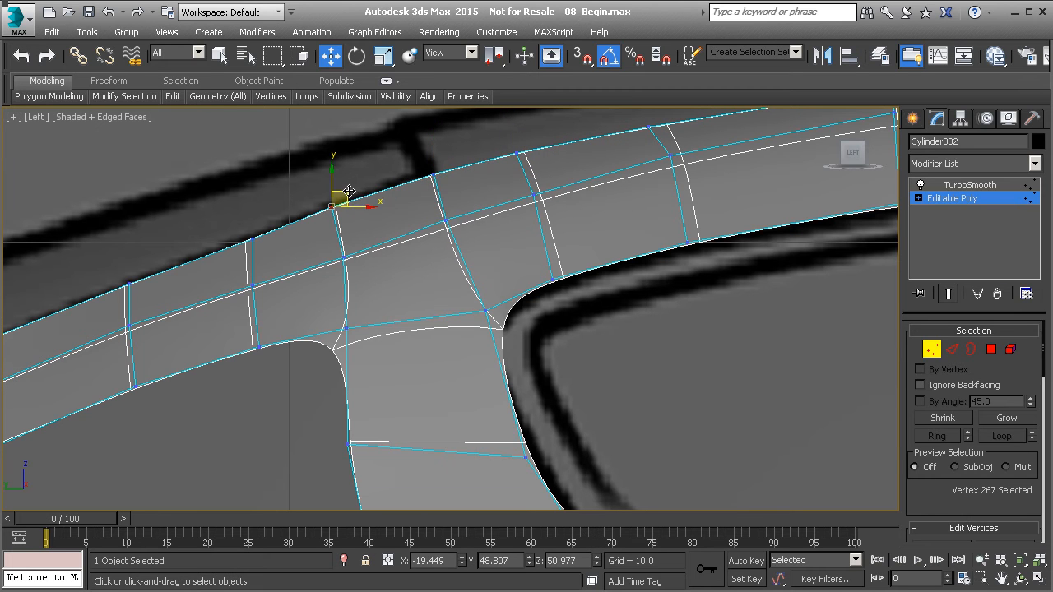
Lower the middle-row vertices ahead of the rear pillar slightly so the row curves smoothly.
left_click(446, 221)
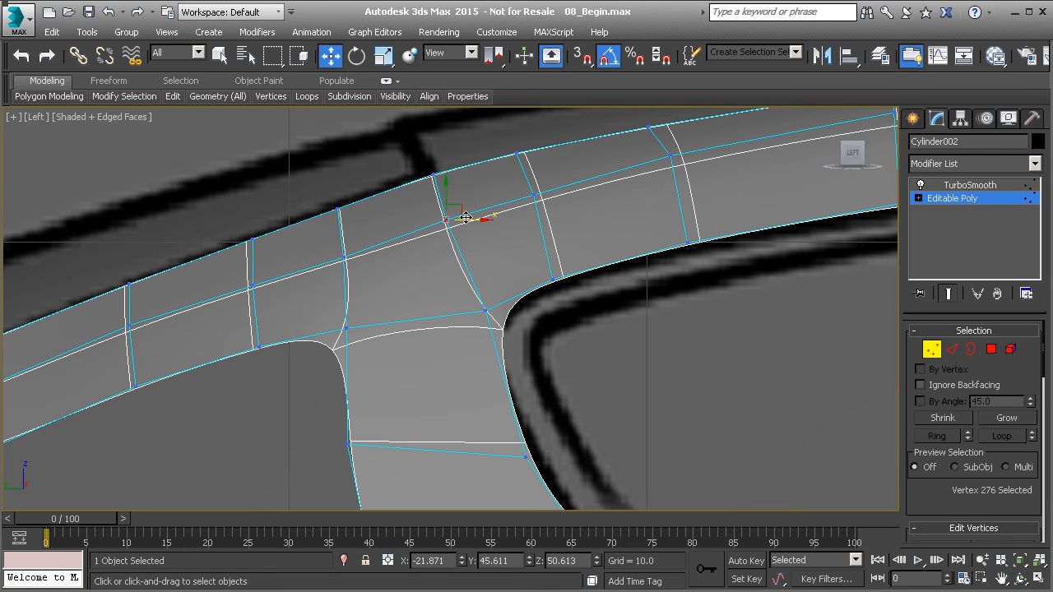
left_click_drag(462, 206, 463, 210)
left_click(535, 195)
left_click(670, 155)
left_click_drag(685, 147, 682, 151)
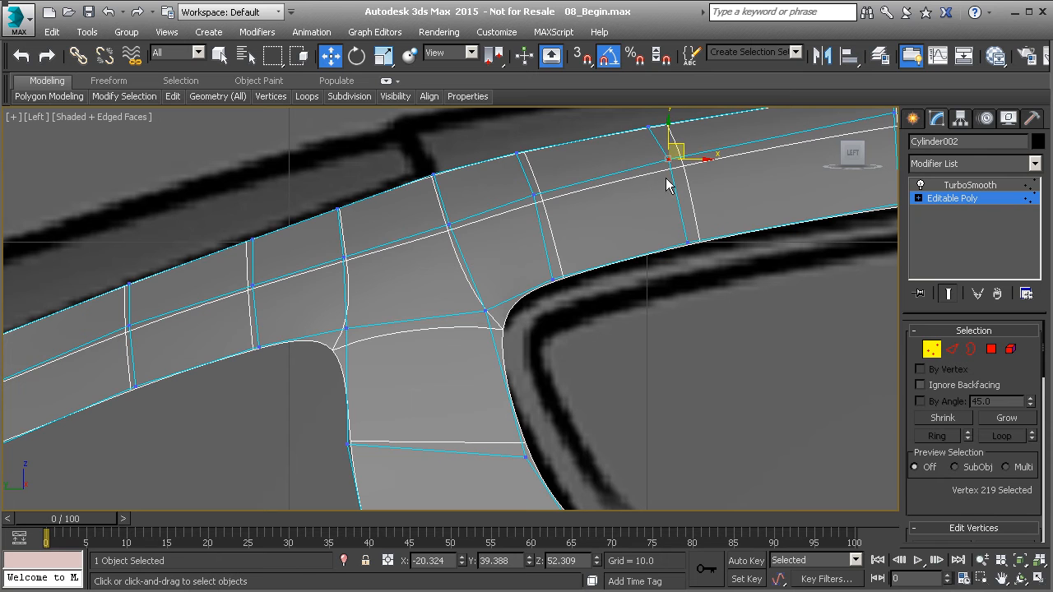
Fine-tune the middle-row vertex of the newly cut edge and check the mesh in the Perspective view.
left_click(433, 176)
middle_click_drag(459, 186, 451, 204)
left_click(440, 243)
left_click_drag(454, 231, 454, 228)
scroll(506, 226, "down", 2)
middle_click_drag(458, 242, 579, 219)
key("p")
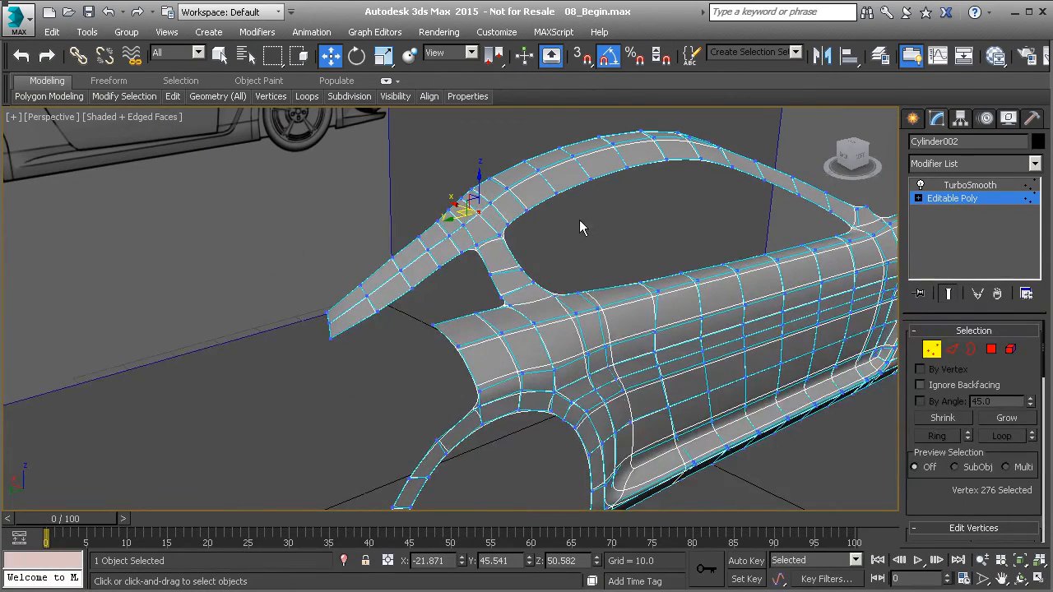
In the Top view, move the two inner-edge vertices at the roof's rear corner onto the blueprint's roof seam.
left_click(953, 349)
key("t")
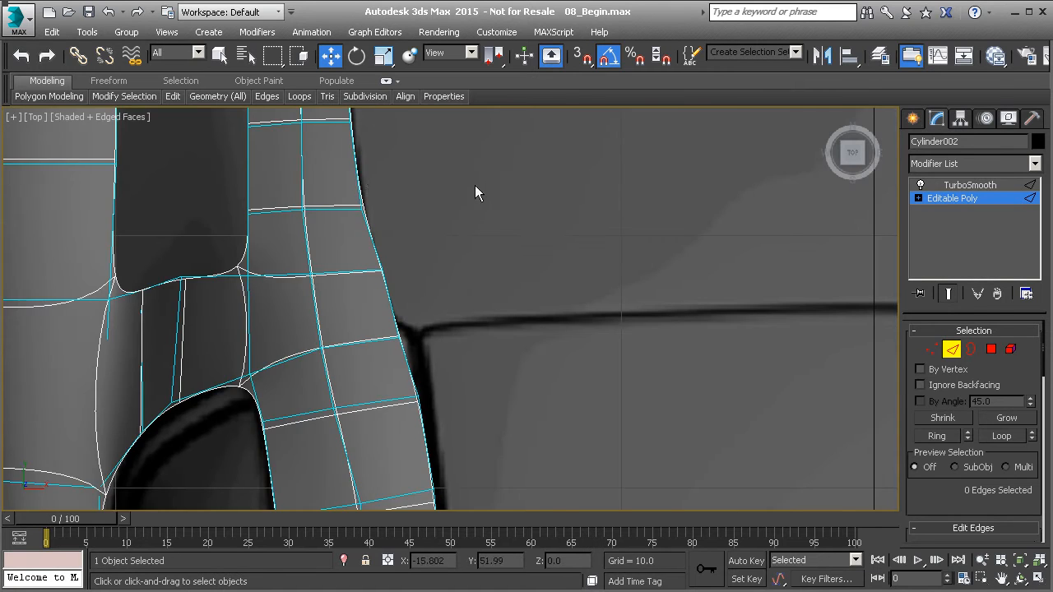
scroll(388, 211, "down", 2)
left_click(396, 286)
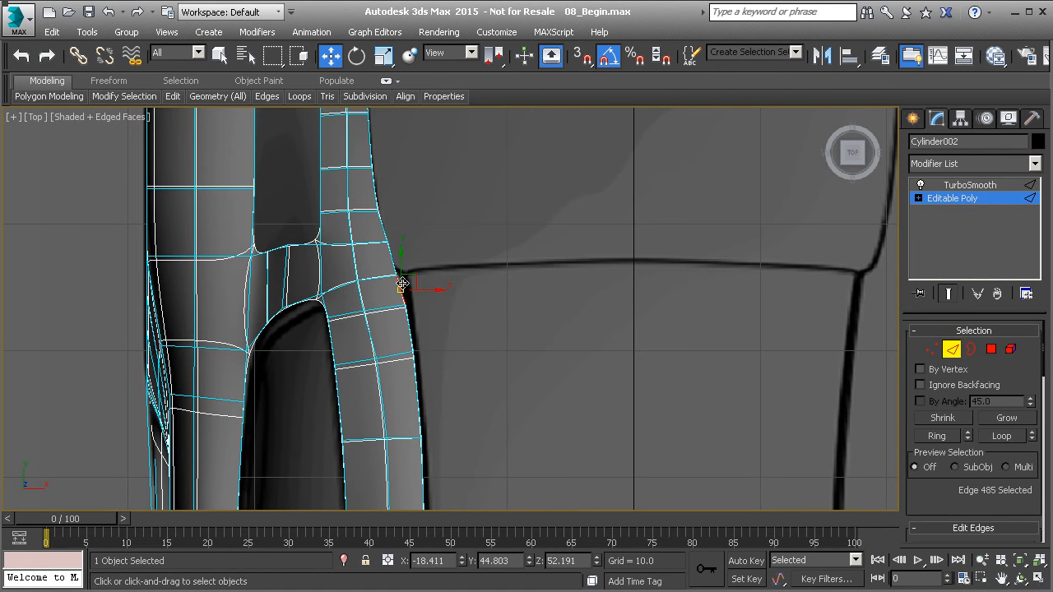
scroll(396, 287, "up", 2)
key("1")
left_click(395, 266)
left_click_drag(411, 262, 421, 260)
left_click(408, 313)
left_click_drag(424, 299, 427, 300)
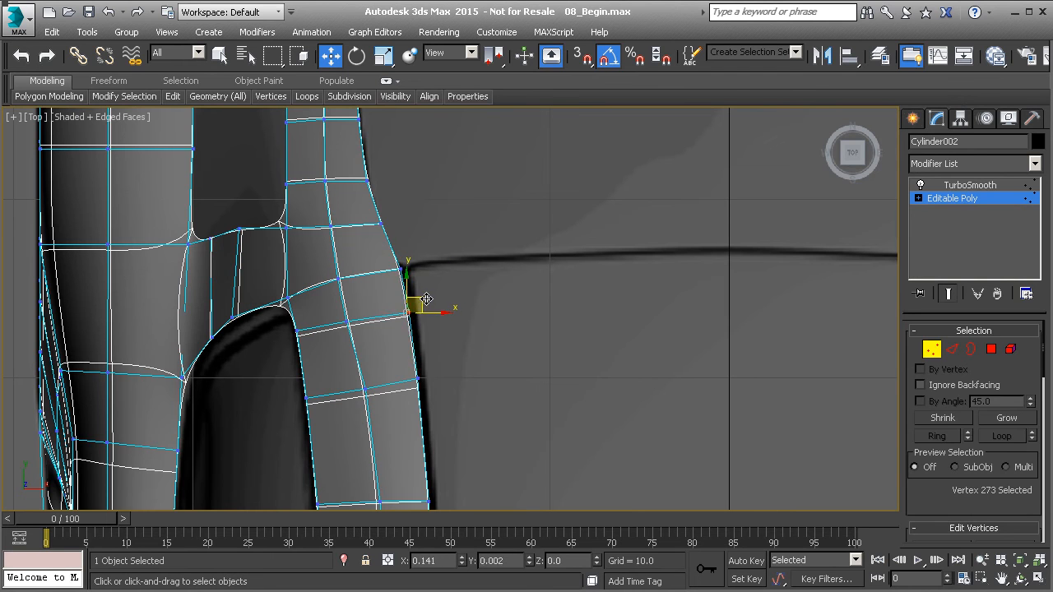
Select the eight inner-edge segments along the roof rail and extend them as new polygons to near the car's centreline.
key("2")
left_click(410, 335, "ctrl")
middle_click_drag(413, 388, 413, 307)
left_click(419, 329, "ctrl")
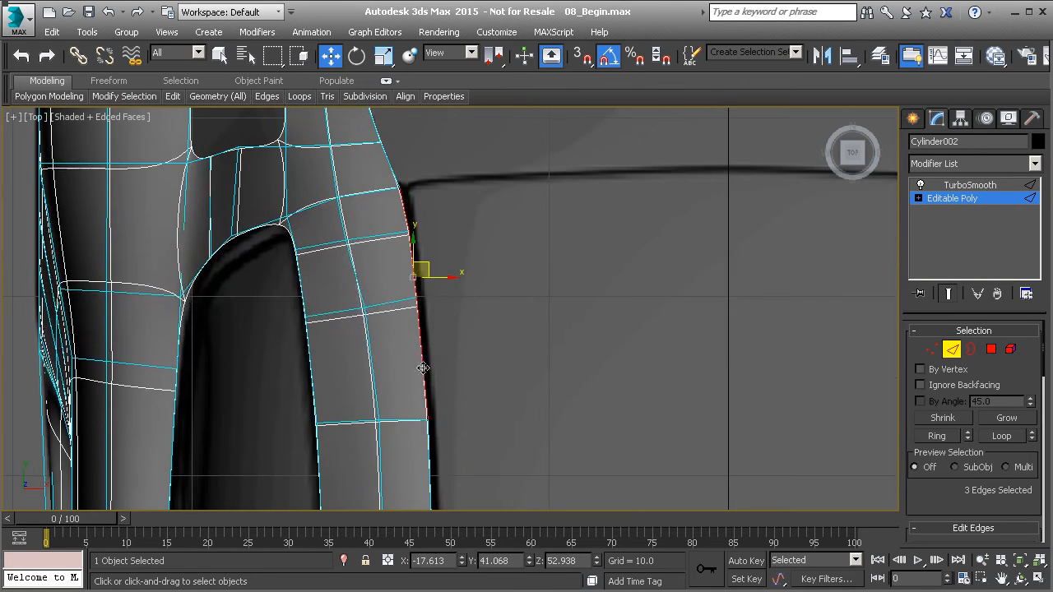
middle_click_drag(431, 477, 433, 318)
scroll(433, 318, "down", 2)
left_click(433, 318, "ctrl")
left_click(433, 395, "ctrl")
middle_click_drag(429, 414, 430, 334)
left_click(429, 333, "ctrl")
middle_click_drag(422, 374, 434, 317)
left_click(423, 318, "ctrl")
scroll(434, 318, "down", 3)
left_click_drag(448, 223, 551, 226, "shift")
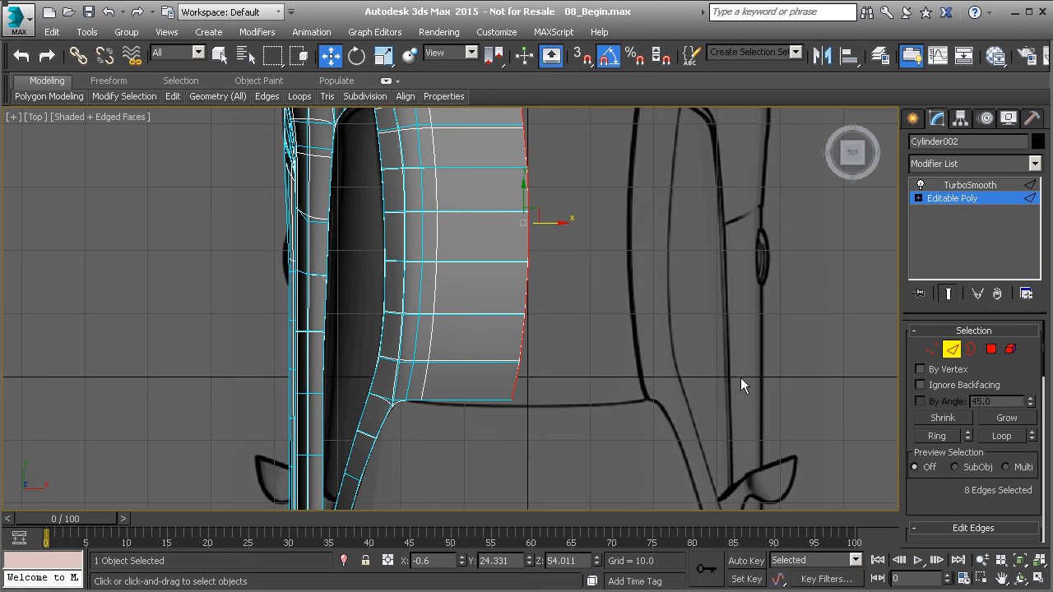
Make the extended roof border planar along X and set its X position to 0.
scroll(925, 407, "down", 10)
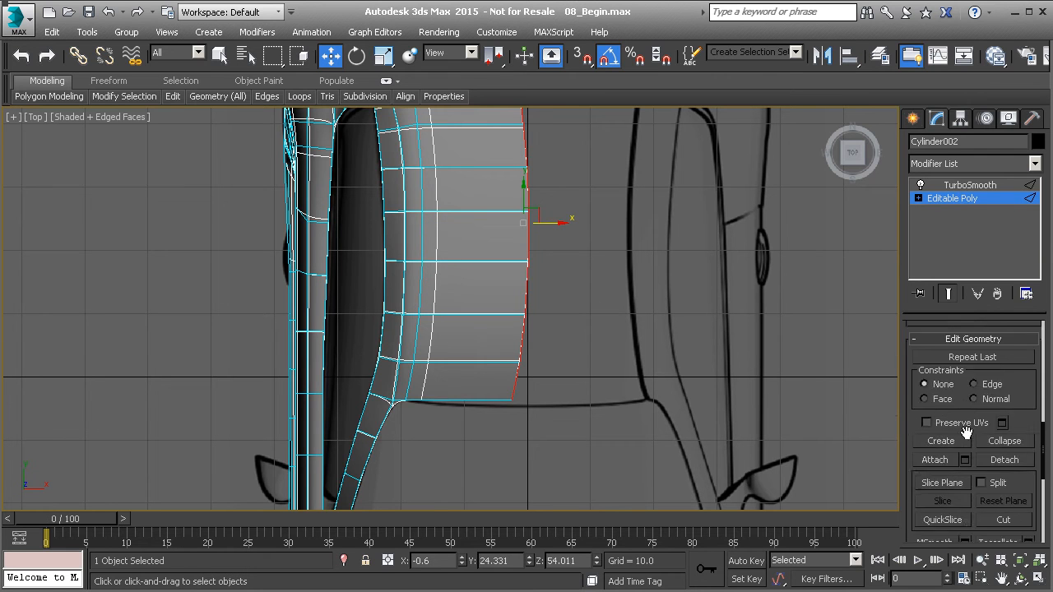
left_click(1027, 464)
middle_click_drag(494, 179, 527, 208)
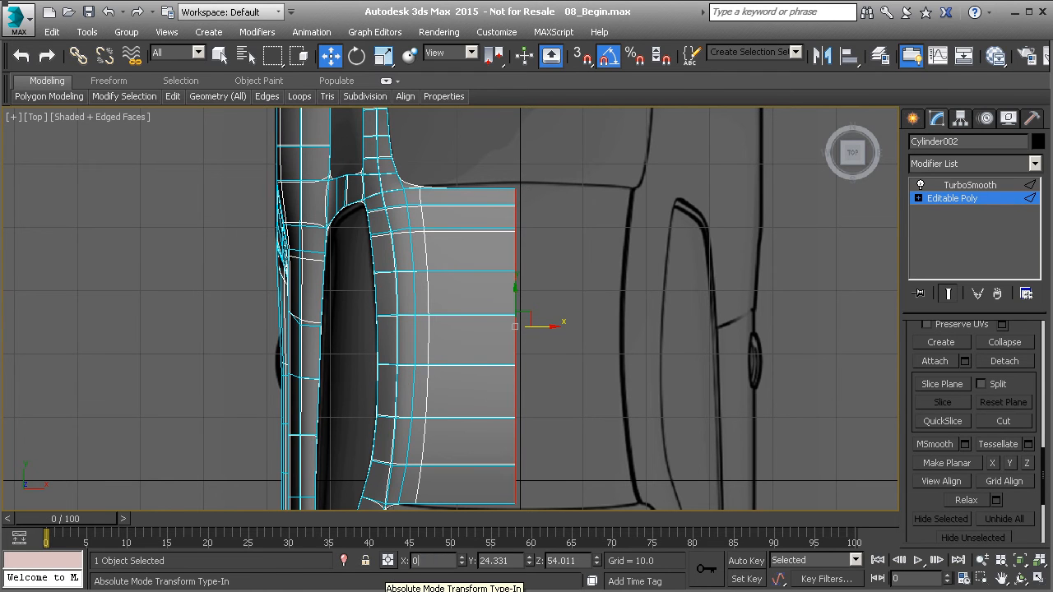
key("Return")
In the Top view, move the roof's rear and front centreline vertices onto the blueprint seams, at about Y 47.27 and Y -4.76.
middle_click_drag(511, 465, 513, 397)
scroll(513, 221, "up", 4)
key("1")
left_click(497, 210)
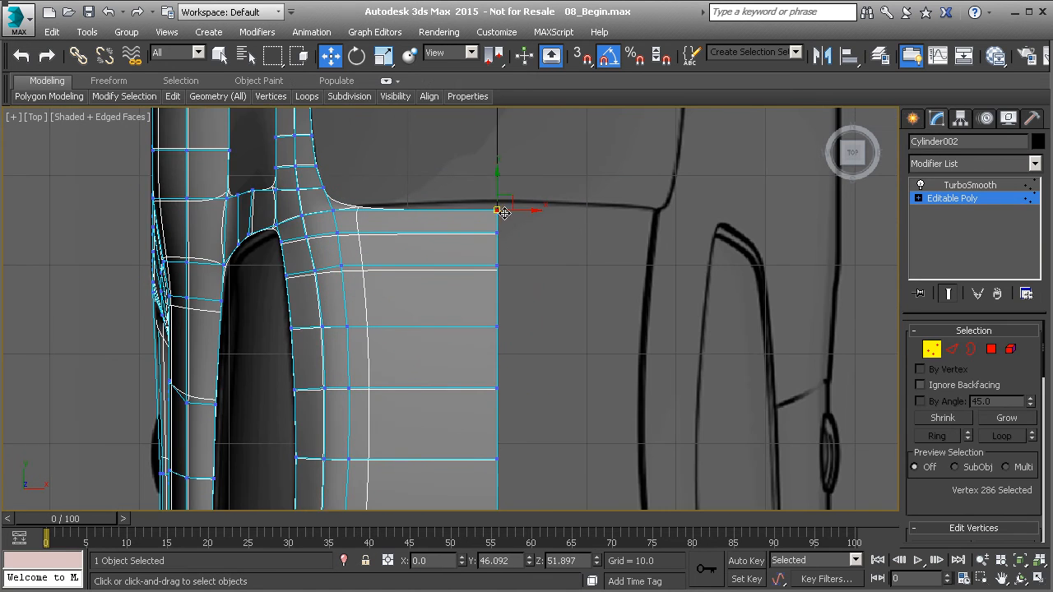
left_click_drag(497, 184, 495, 174)
middle_click_drag(474, 323, 465, 230)
middle_click_drag(471, 380, 474, 245)
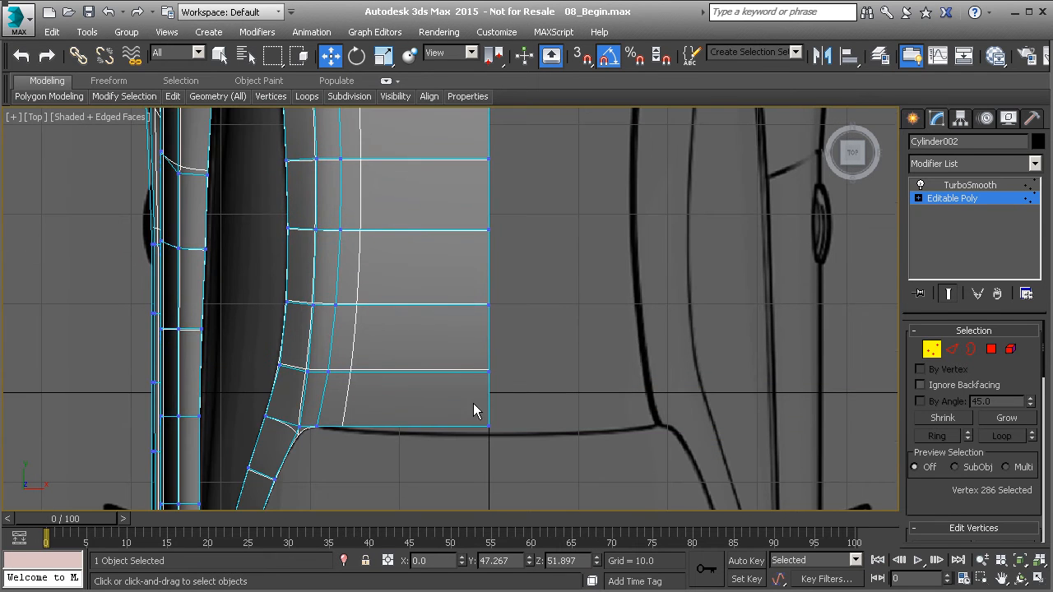
left_click_drag(490, 399, 491, 411)
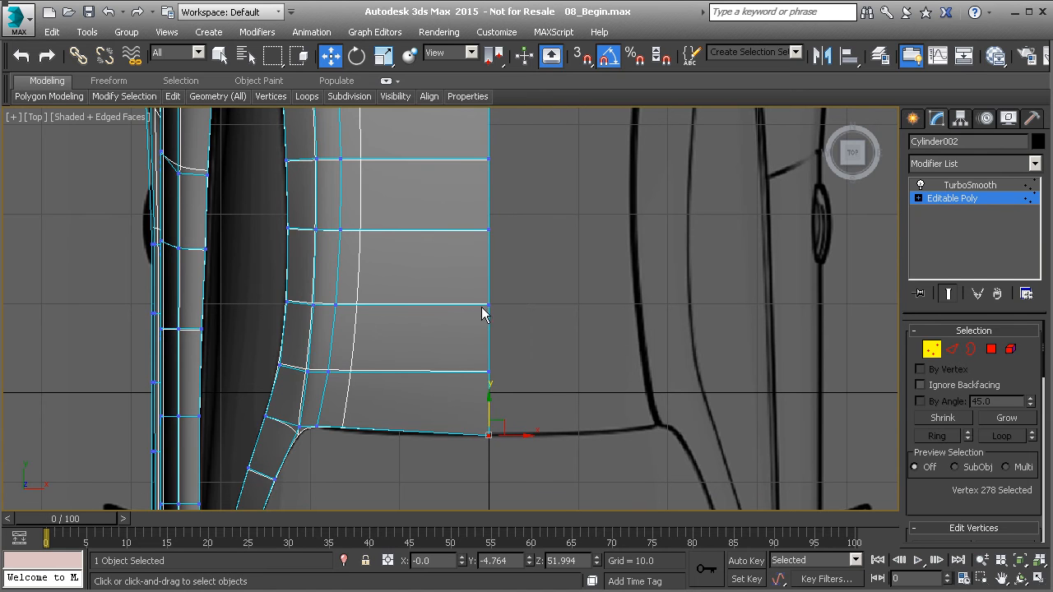
In the Left view, raise the eight centreline roof edges to about Z 54.97 to meet the blueprint's roofline.
scroll(502, 373, "up", 2)
scroll(503, 373, "down", 5)
key("2")
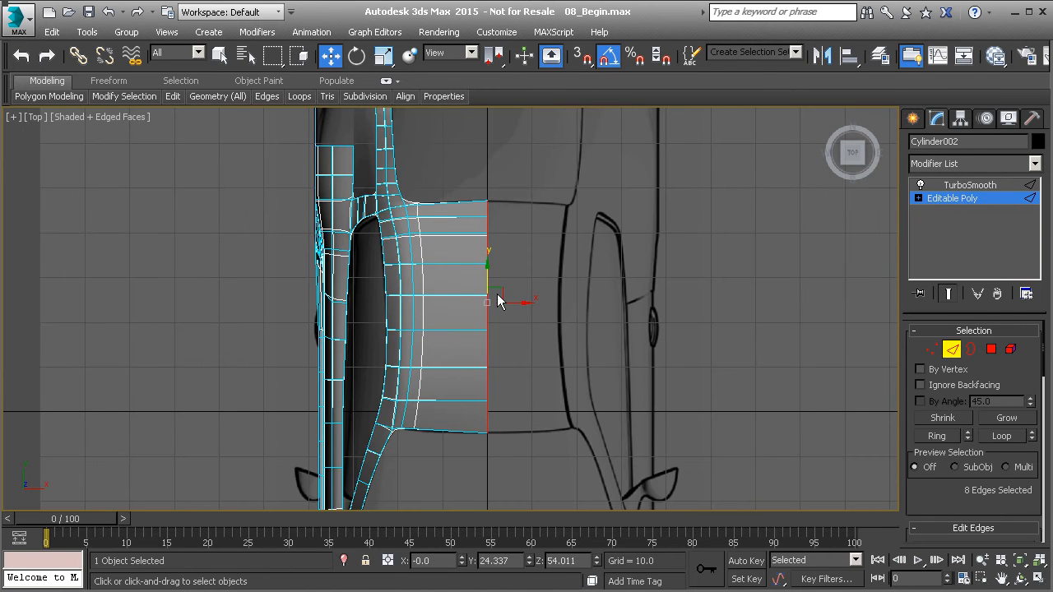
key("l")
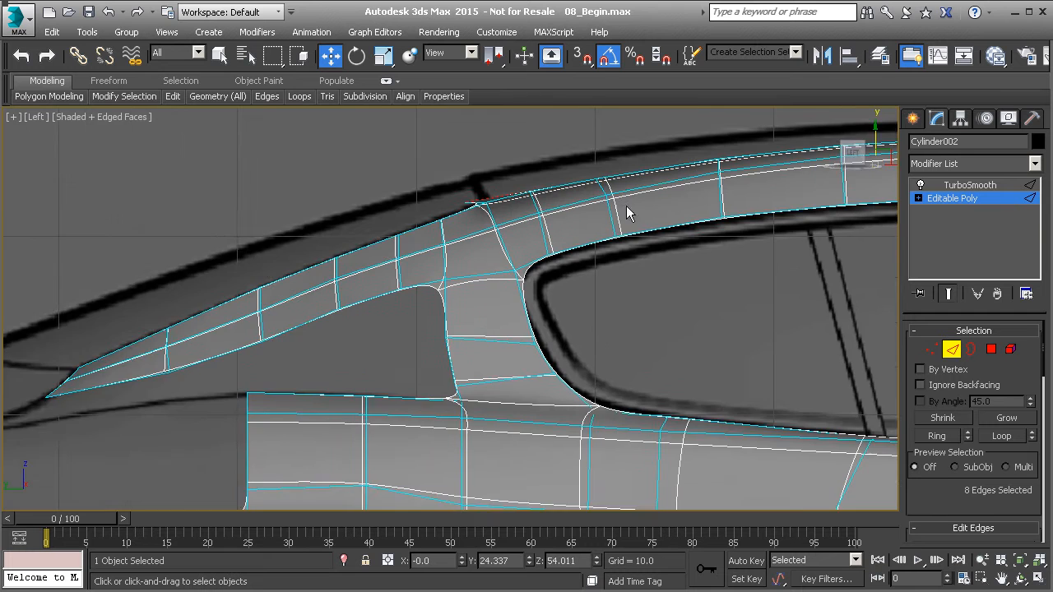
scroll(594, 226, "up", 3)
left_click_drag(557, 226, 557, 210)
middle_click_drag(695, 233, 463, 254)
middle_click_drag(798, 306, 768, 301)
middle_click_drag(519, 260, 734, 270)
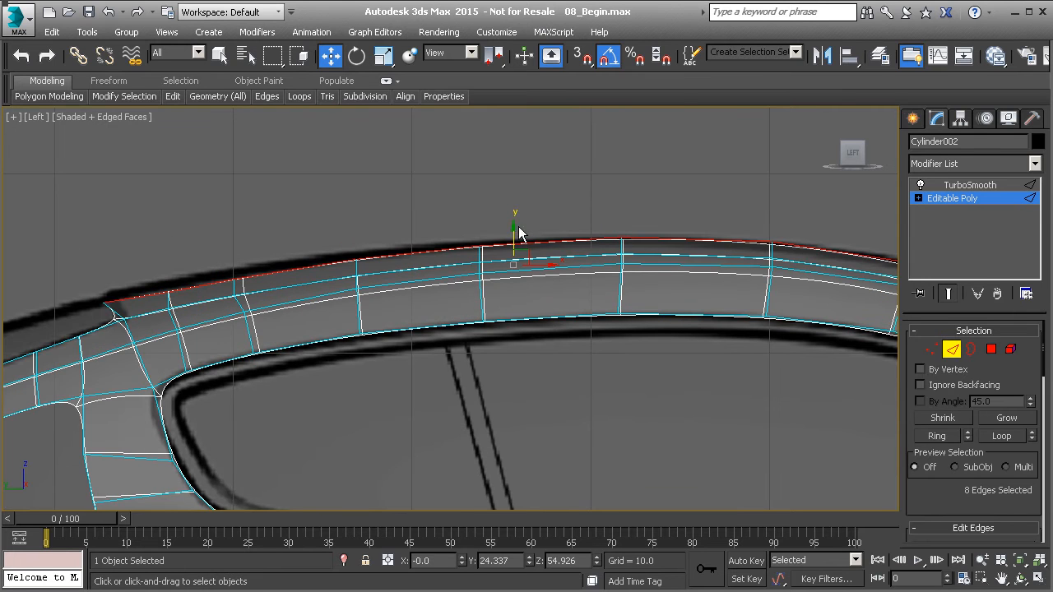
left_click_drag(517, 234, 518, 230)
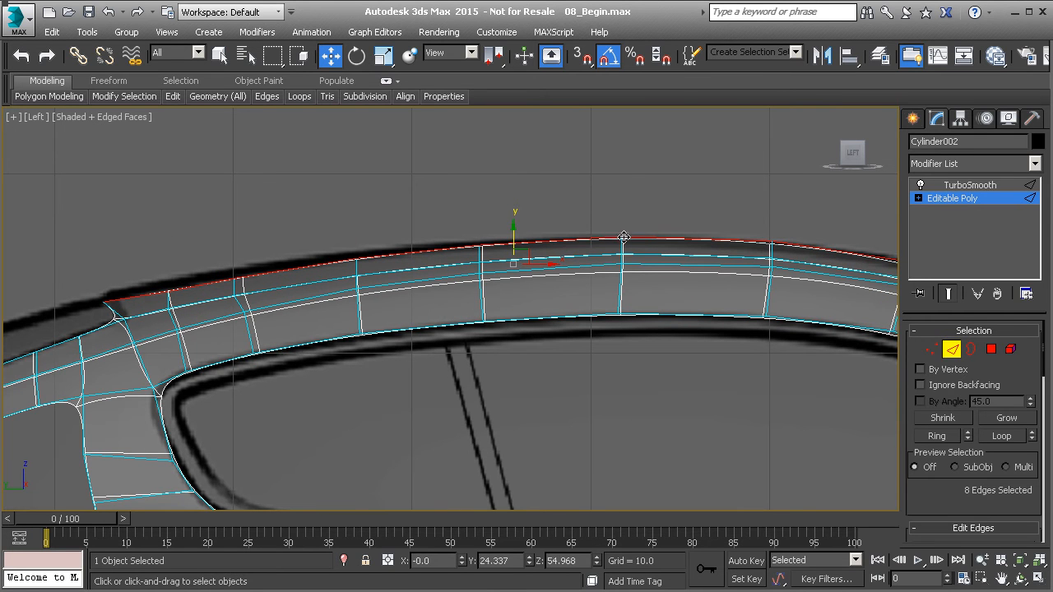
Align the rear vertices of the roof's centreline edge one by one with the blueprint's roofline in the Left view.
key("1")
scroll(430, 228, "up", 5)
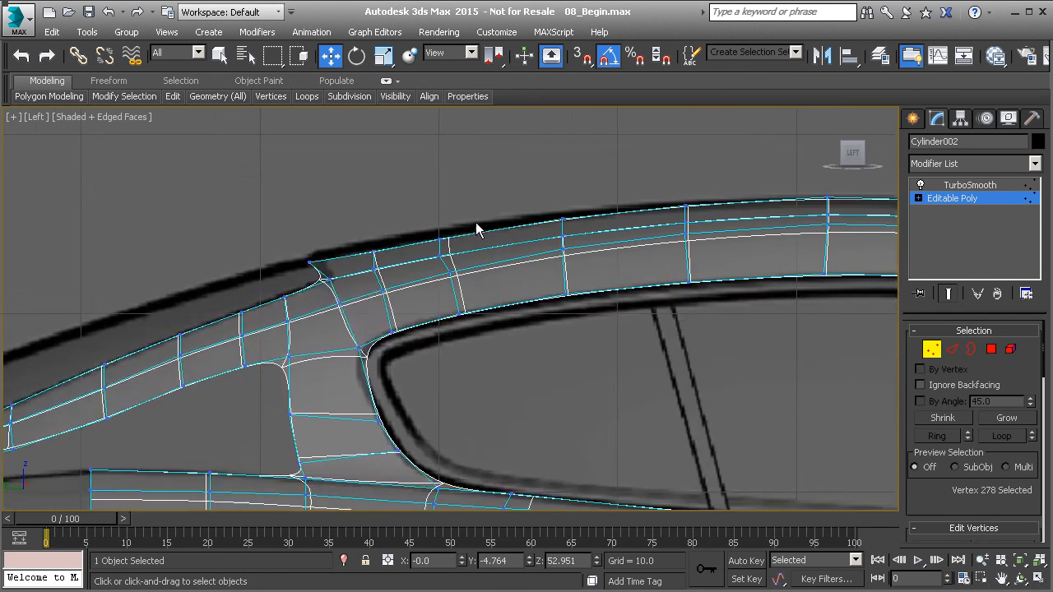
left_click_drag(295, 250, 330, 256)
left_click(427, 248)
mouse_move(428, 234)
left_mouse_down()
mouse_move(421, 206)
mouse_move(423, 222)
left_mouse_up()
left_click(559, 222)
left_click_drag(568, 219, 568, 195)
middle_click_drag(568, 195, 534, 249)
left_click_drag(393, 252, 379, 255)
left_click(384, 311)
left_click_drag(405, 301, 408, 293)
left_click(253, 333)
left_click_drag(633, 247, 632, 249)
middle_click_drag(624, 286, 395, 321)
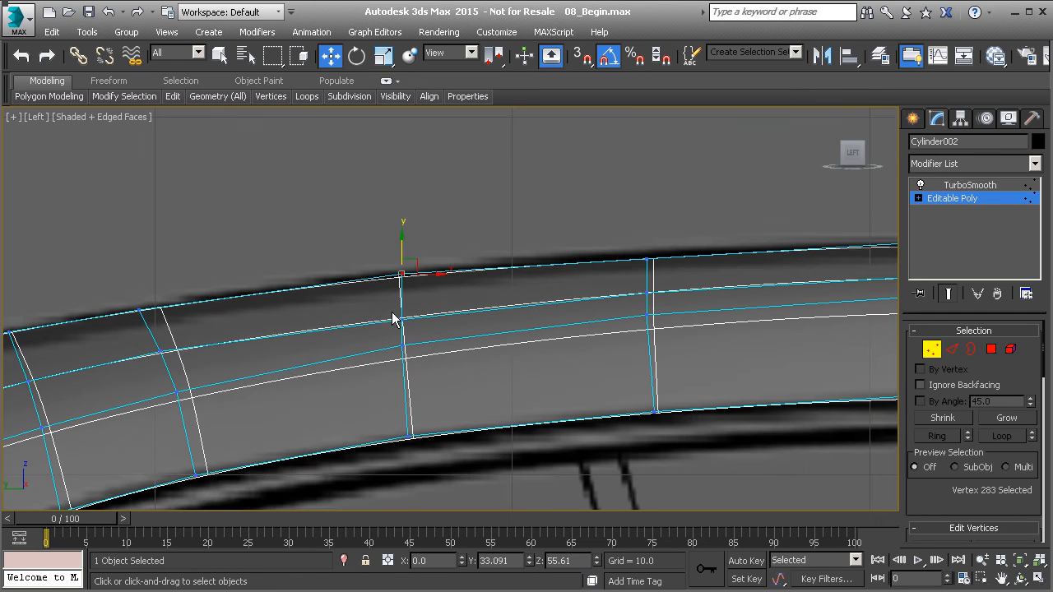
Adjust the middle and forward centreline vertices vertically so the roof's top edge follows the blueprint's side profile.
left_click_drag(623, 251, 664, 274)
left_click_drag(646, 239, 646, 232)
middle_click_drag(809, 266, 504, 273)
middle_click_drag(835, 286, 553, 263)
left_click_drag(520, 250, 522, 251)
left_click_drag(500, 211, 501, 216)
middle_click_drag(767, 285, 672, 278)
left_click_drag(659, 250, 693, 285)
left_click_drag(672, 246, 672, 245)
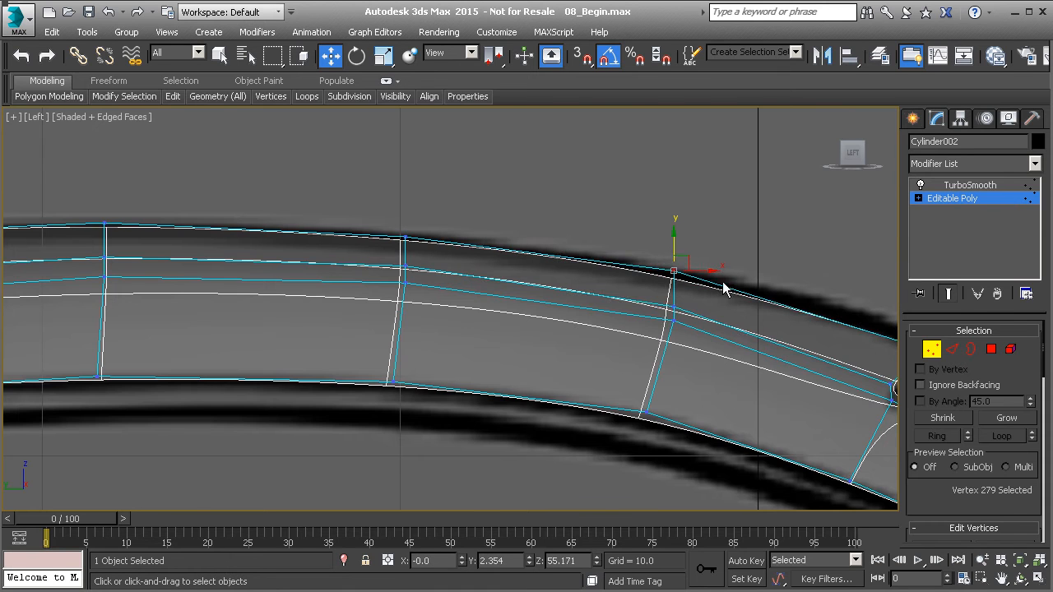
Raise the frontmost centreline vertex to the roofline's front tip and adjust the roof rail's front corner vertex beneath it.
middle_click_drag(877, 336, 674, 301)
left_click_drag(680, 278, 750, 326)
left_click_drag(723, 287, 723, 282)
left_click(687, 348)
mouse_move(708, 350)
left_mouse_down()
mouse_move(730, 348)
mouse_move(712, 347)
left_mouse_up()
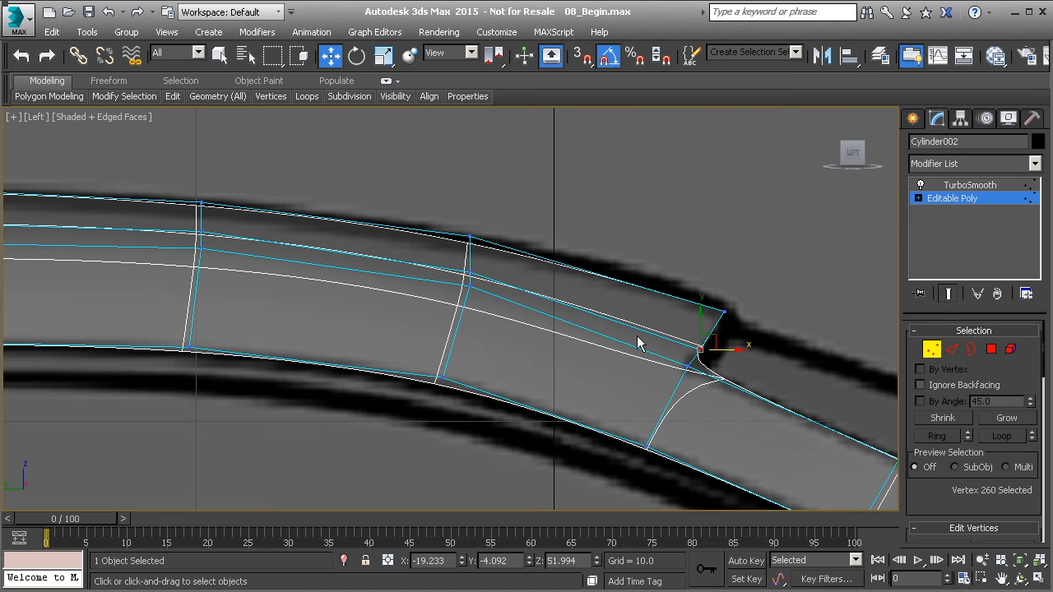
Raise the roof rail vertex just behind the front corner to about Z 54.31 to smooth the rail's curve.
left_click(467, 267)
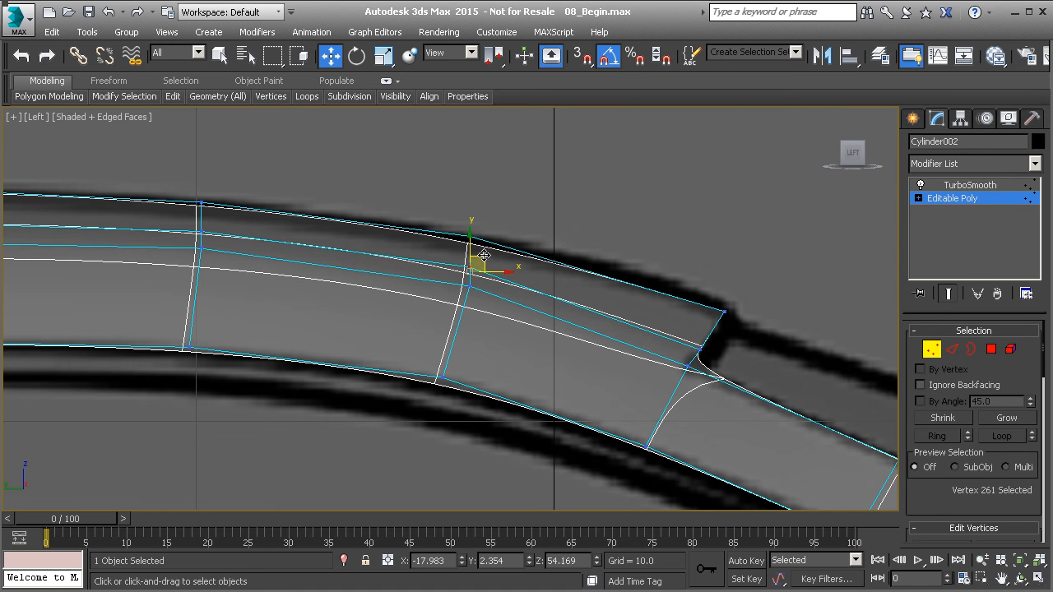
middle_click_drag(475, 265, 627, 281)
middle_click_drag(415, 317, 717, 374)
scroll(717, 374, "down", 2)
scroll(596, 343, "down", 2)
middle_click_drag(421, 350, 496, 355)
left_click_drag(561, 360, 399, 363)
scroll(545, 368, "down", 3)
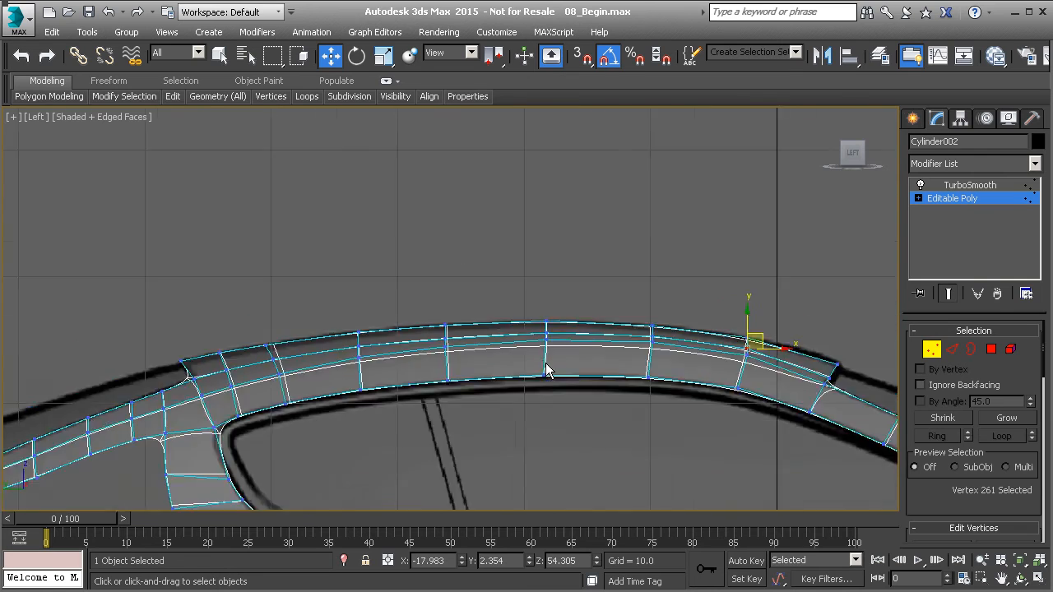
In the Perspective view, select the ring of nine crosswise roof edges and connect them with 2 segments.
key("p")
middle_click_drag(556, 370, 681, 396, "alt")
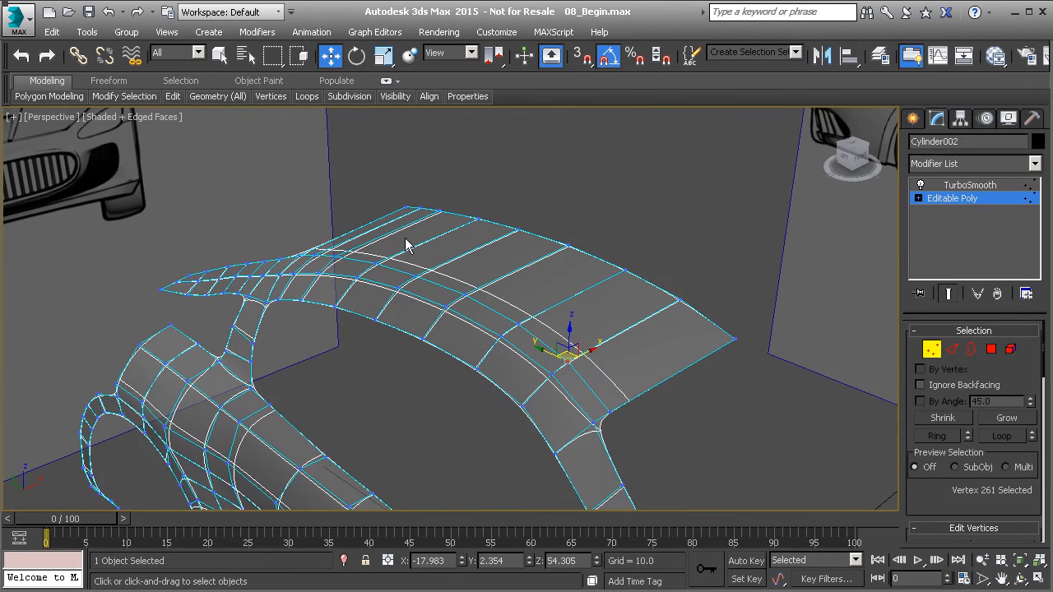
key("2")
left_click(502, 273)
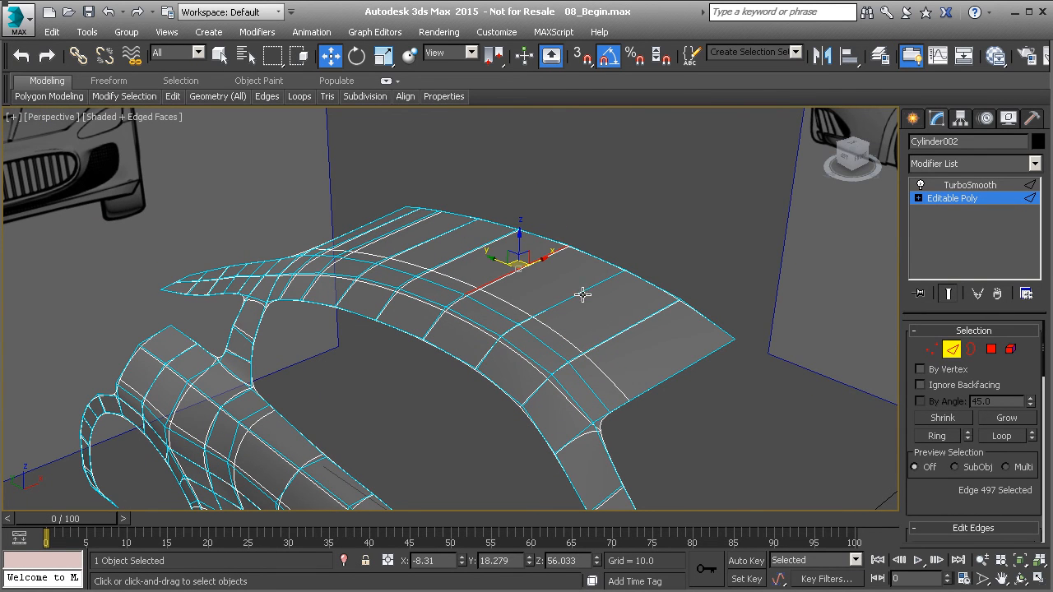
left_click(583, 294, "shift")
scroll(992, 378, "down", 2)
left_click(1005, 467)
middle_click_drag(517, 313, 477, 314, "alt")
key("ctrl+z")
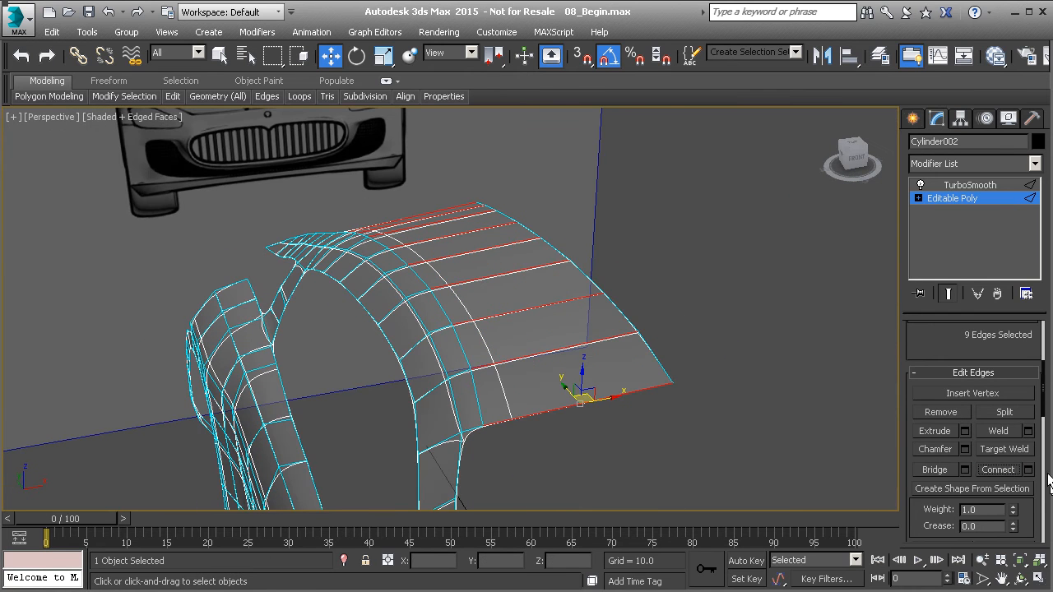
left_click(1028, 470)
left_click(462, 323)
left_click(462, 322)
left_click(462, 322)
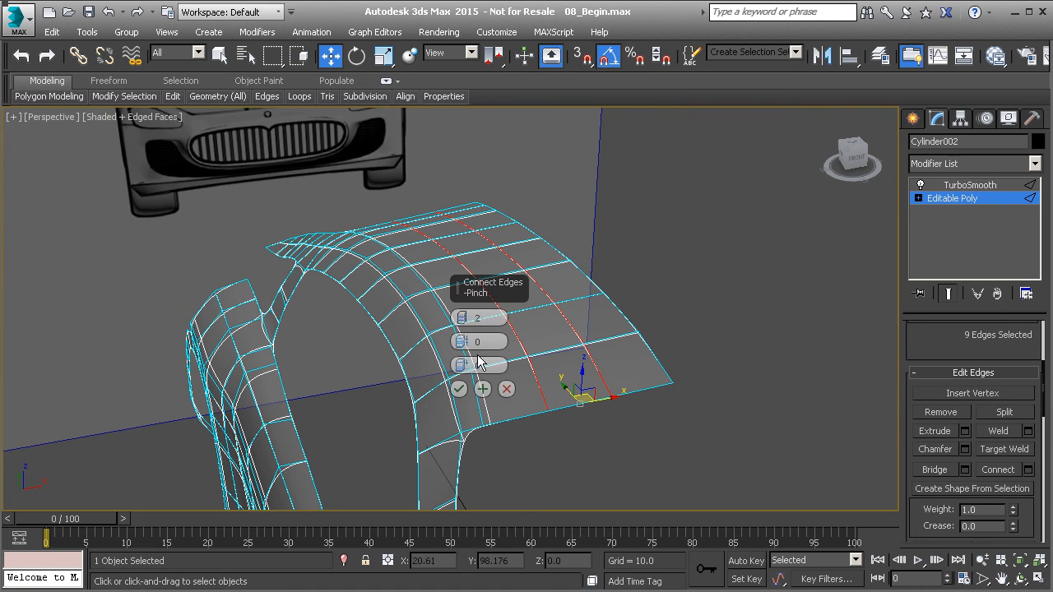
left_click(458, 388)
In the Front view, raise the two new lengthwise roof edge loops to give the roof the blueprint's crosswise curvature.
middle_click_drag(502, 331, 475, 301, "alt")
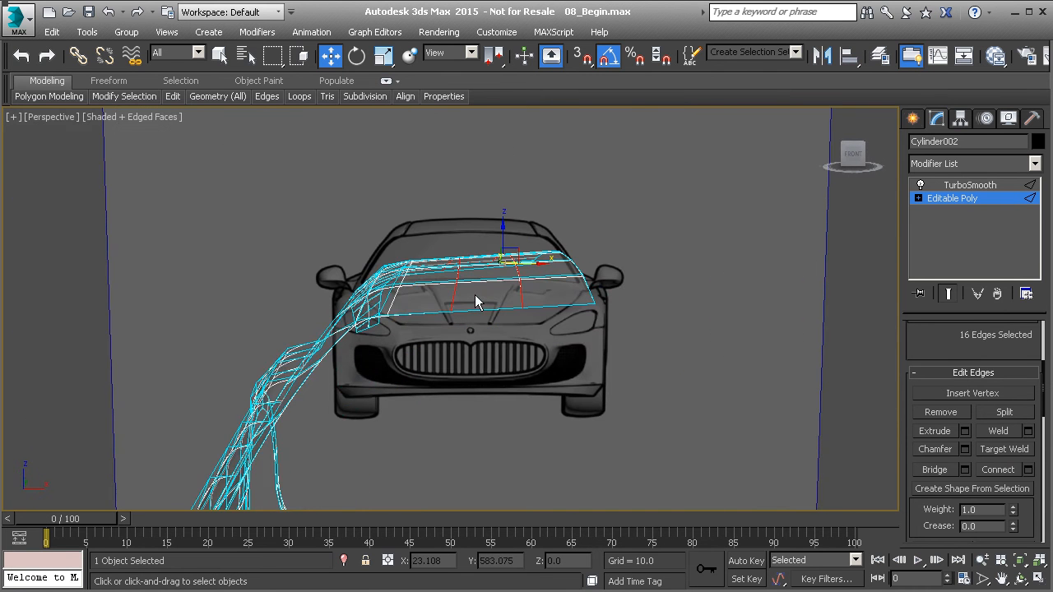
key("f")
middle_click_drag(671, 174, 462, 272)
middle_click_drag(580, 177, 562, 197)
scroll(561, 198, "up", 2)
left_click_drag(587, 206, 586, 188)
scroll(591, 280, "down", 4)
key("p")
middle_click_drag(592, 279, 745, 349, "alt")
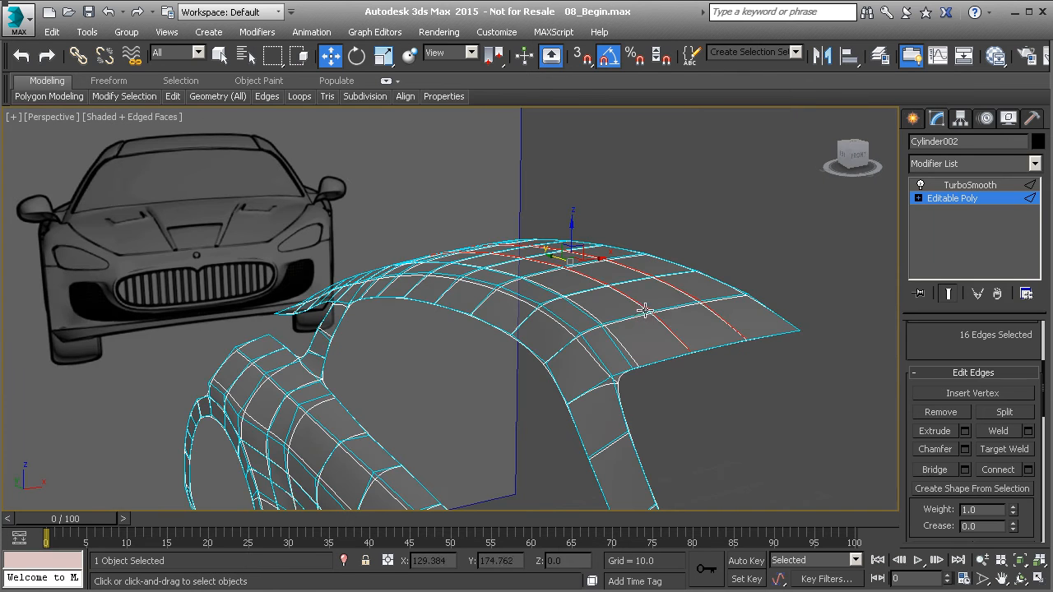
In the Front view, lower the centreline vertex and the two adjacent vertices of the roof's front edge toward the blueprint's windshield line.
key("1")
left_click(748, 342)
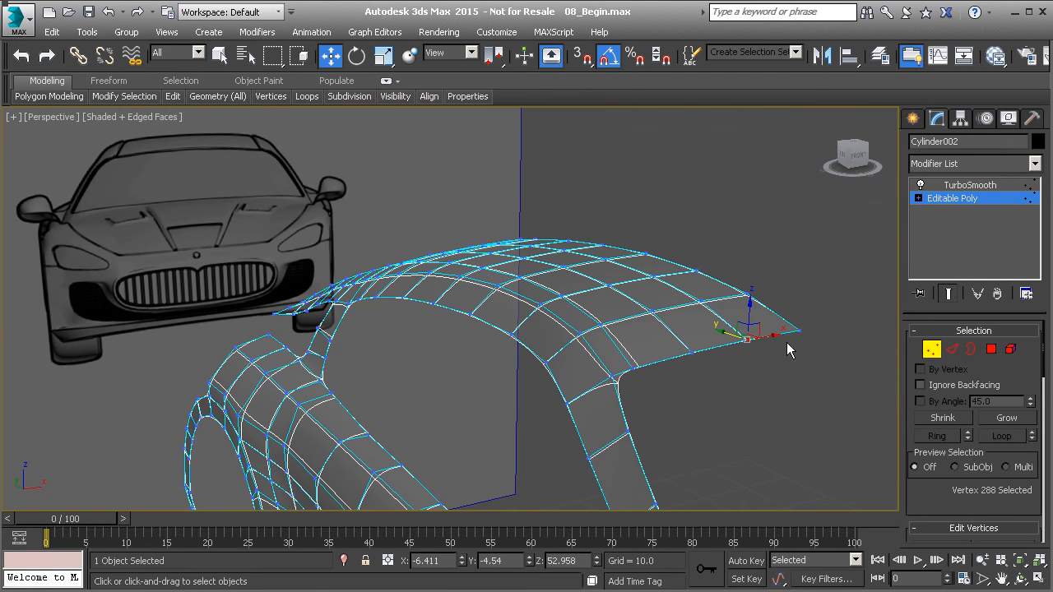
key("f")
scroll(682, 292, "up", 4)
left_click(693, 262)
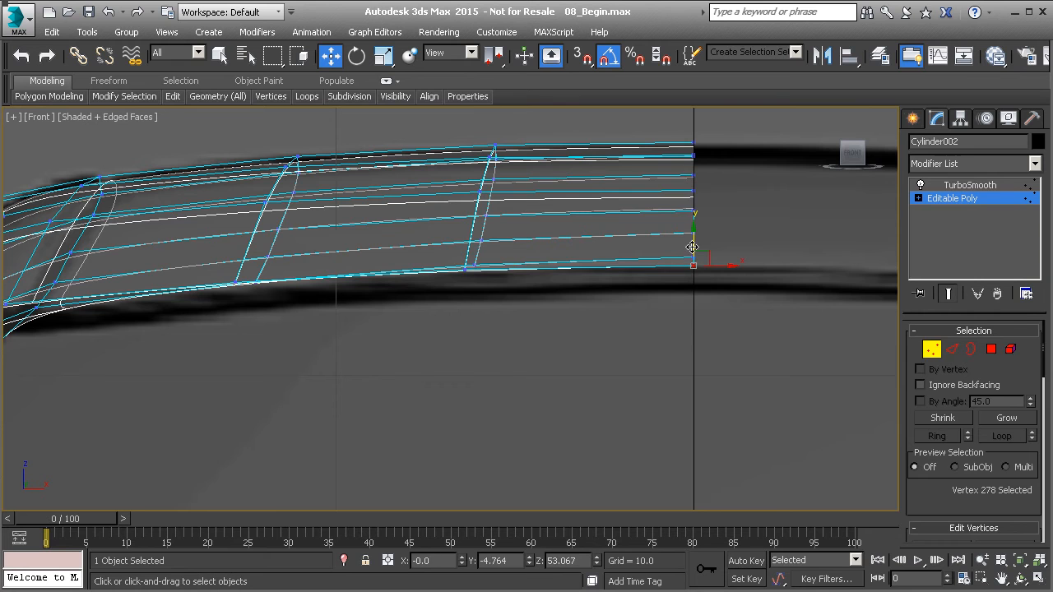
left_click(464, 270)
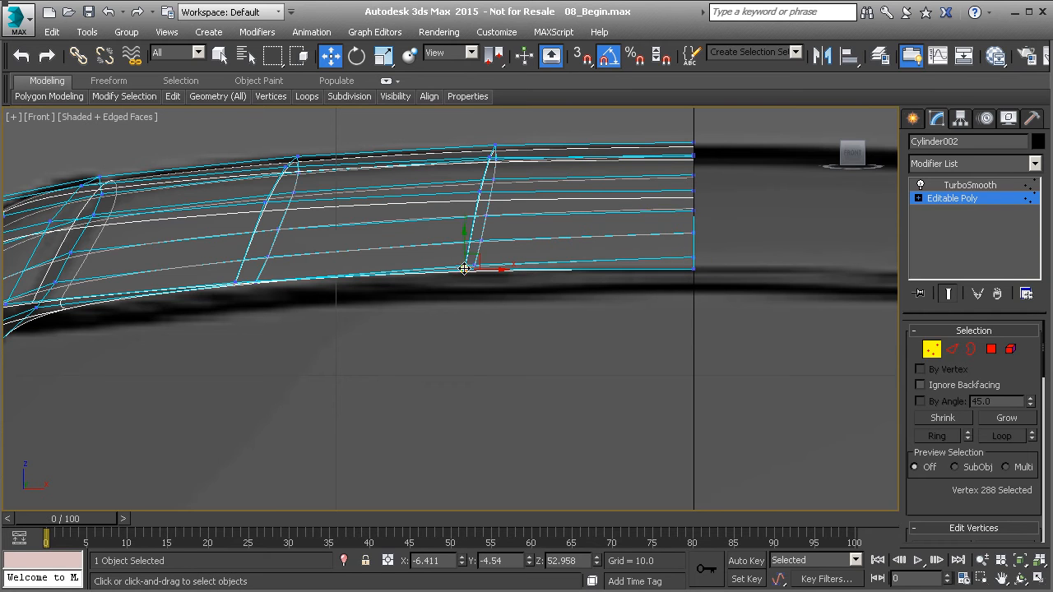
left_click_drag(466, 249, 466, 254)
middle_click_drag(322, 278, 430, 267)
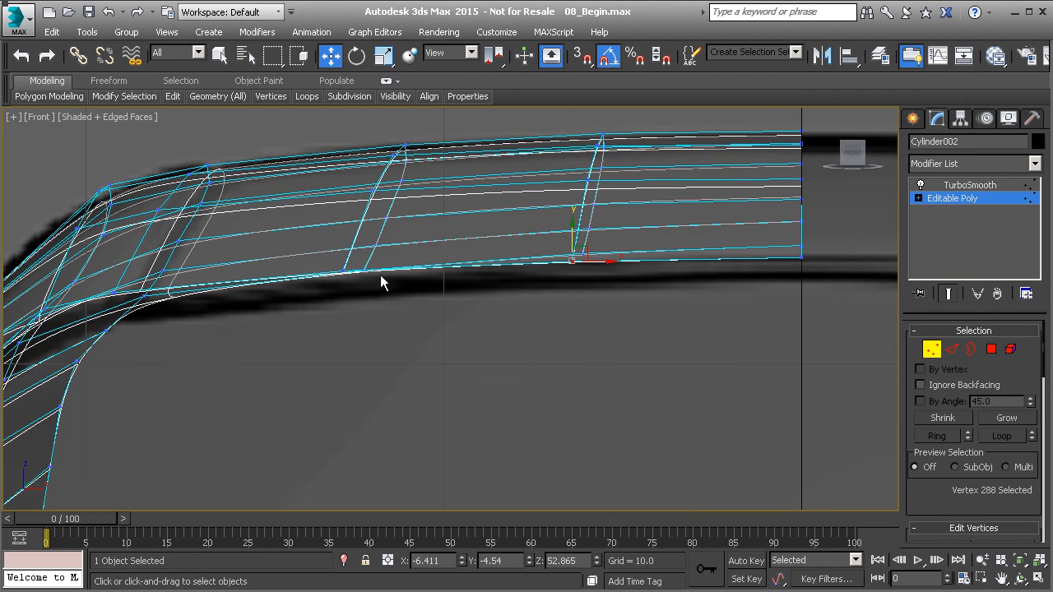
left_click(343, 271)
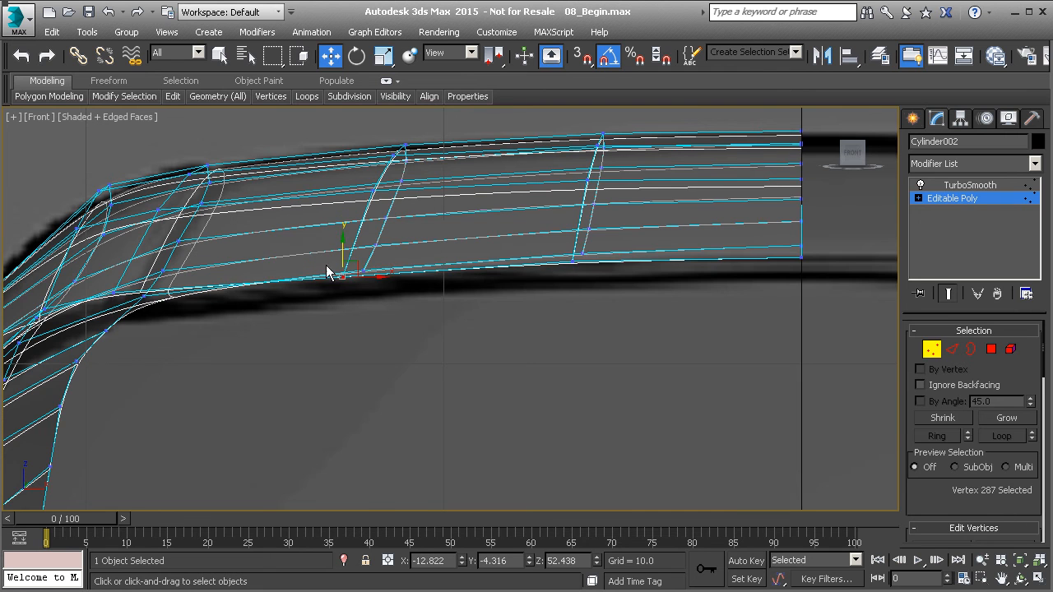
middle_click_drag(168, 304, 257, 301)
left_click(235, 291)
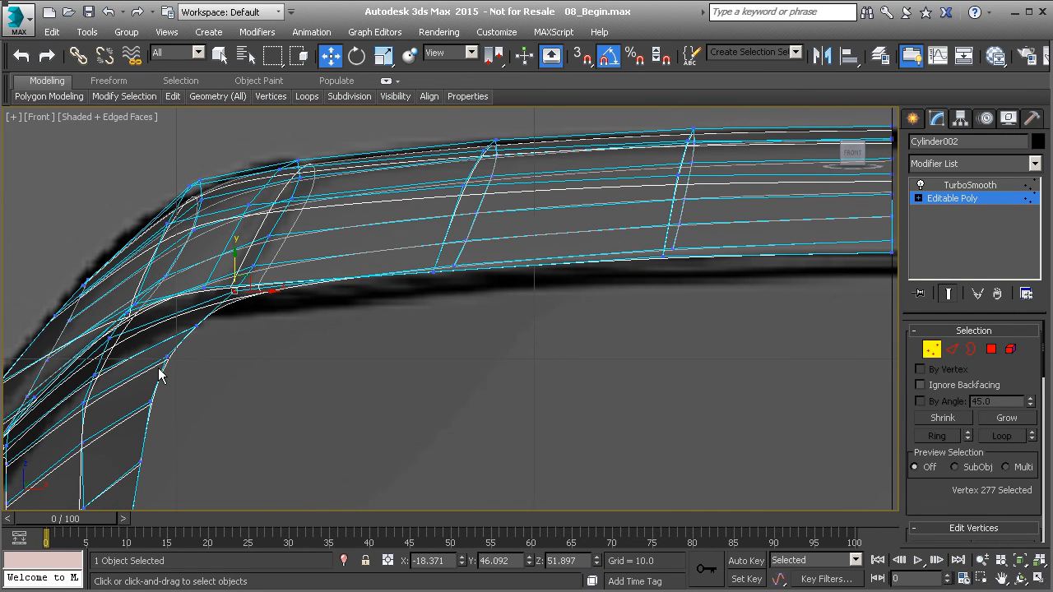
middle_click_drag(217, 337, 350, 282)
scroll(348, 283, "down", 3)
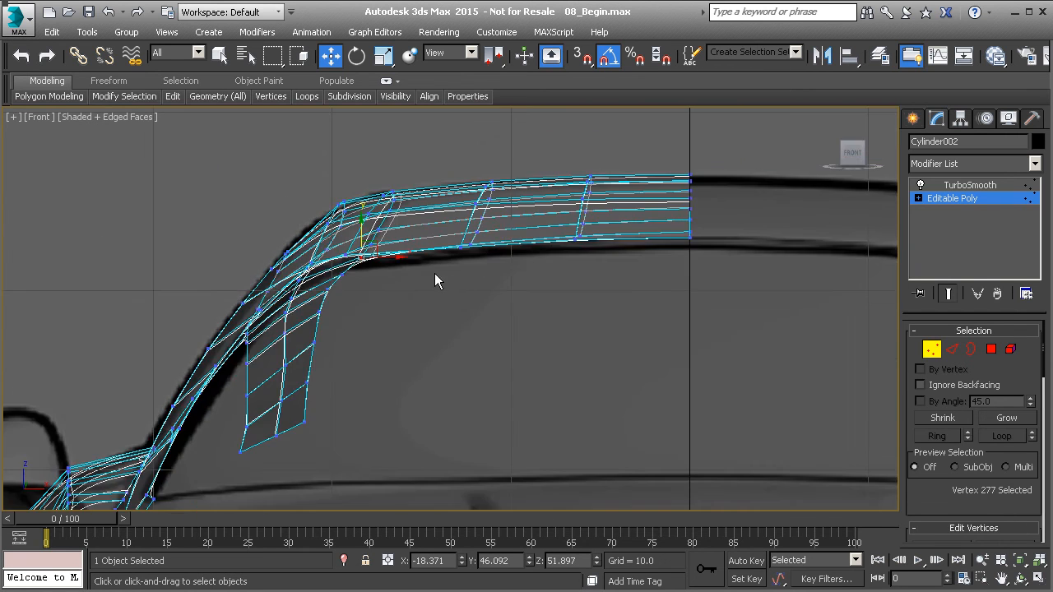
In the Back view, lower the rear centreline roof vertex slightly to follow the blueprint's rear window line.
key("v")
key("k")
middle_click_drag(345, 267, 644, 313)
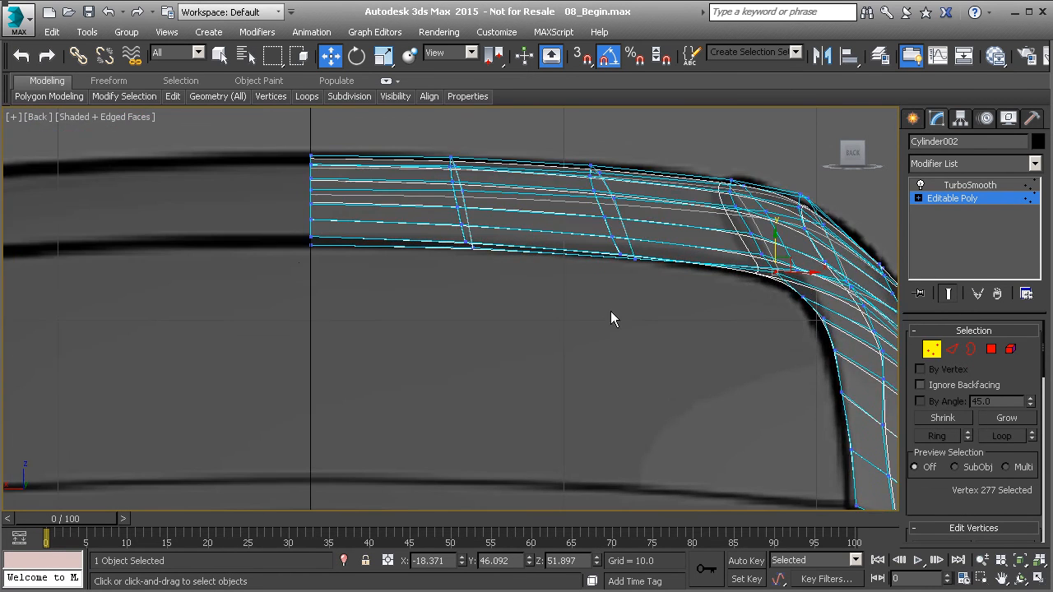
scroll(298, 253, "up", 2)
left_click(319, 225)
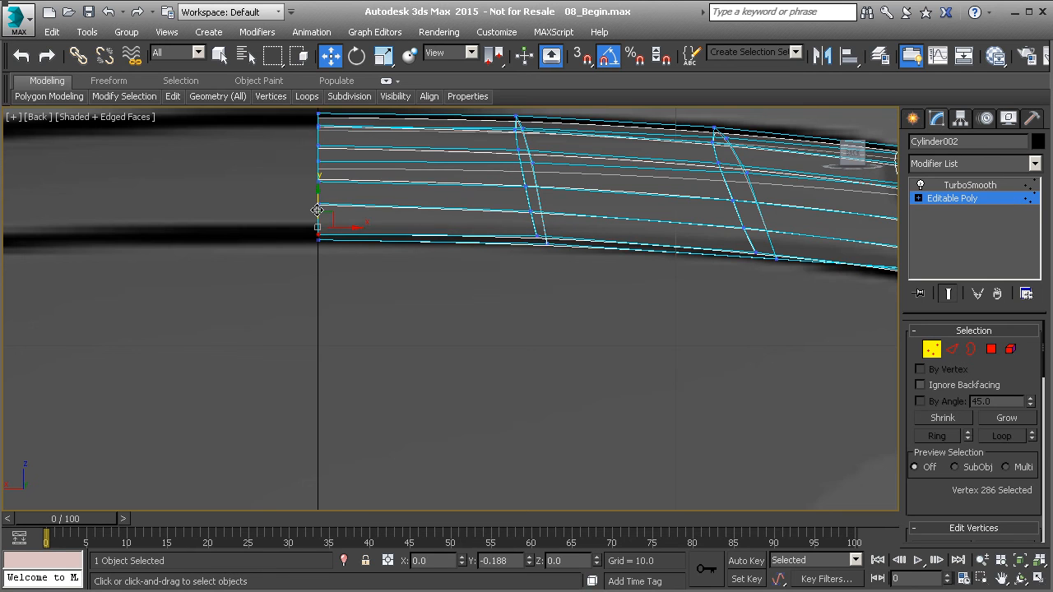
scroll(404, 228, "down", 3)
middle_click_drag(444, 235, 395, 201)
Adjust the rear pillar's inner-edge and lower-end vertices in the Back view to follow the blueprint's rear window outline.
left_click(600, 284)
middle_click_drag(596, 343, 539, 303)
left_click(566, 400)
left_click_drag(600, 398, 590, 400)
left_click(561, 344)
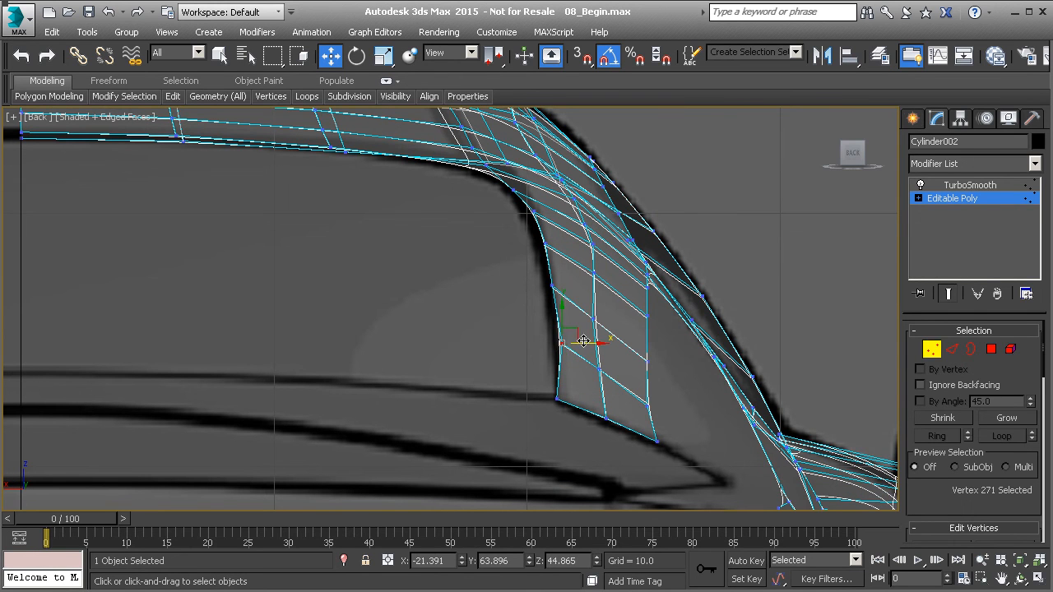
left_click(570, 291)
middle_click_drag(596, 369, 506, 378)
left_click(561, 373)
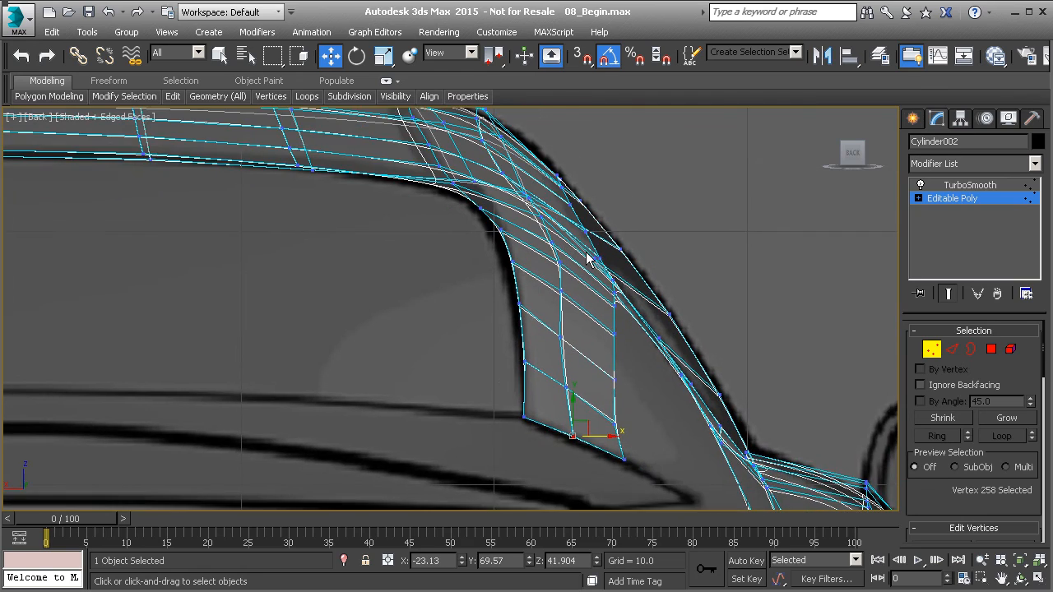
Return to the Perspective view, leave vertex editing and deselect the car body.
key("p")
scroll(588, 252, "down", 5)
middle_click_drag(608, 261, 398, 309, "alt")
left_click(996, 198)
left_click(483, 180)
Examine the car body mesh from the side and front, checking the roof, pillars and front fender.
scroll(482, 218, "down", 3)
scroll(327, 293, "up", 2)
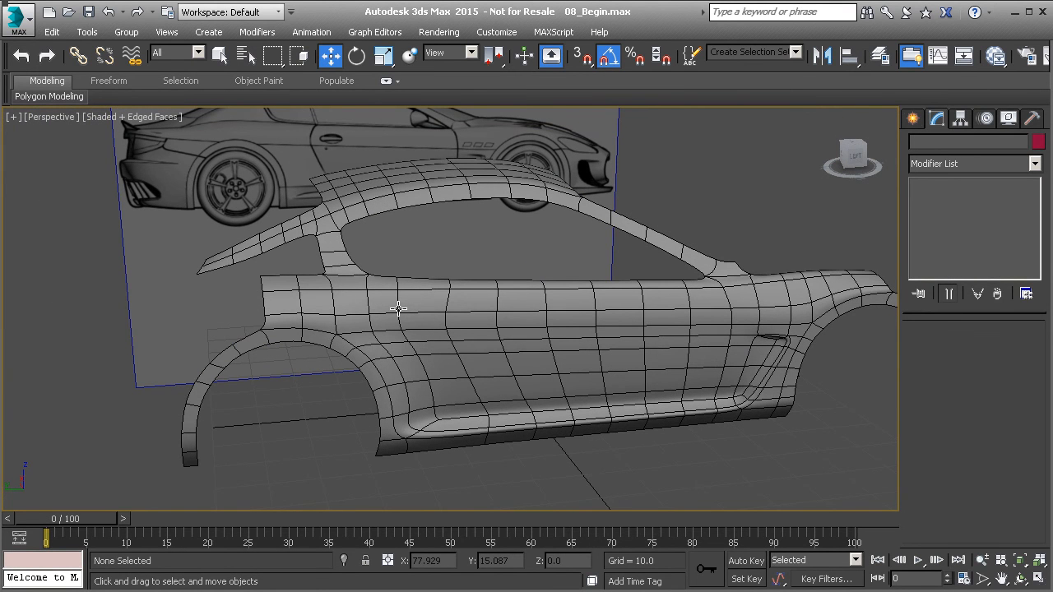
middle_click_drag(881, 348, 515, 336)
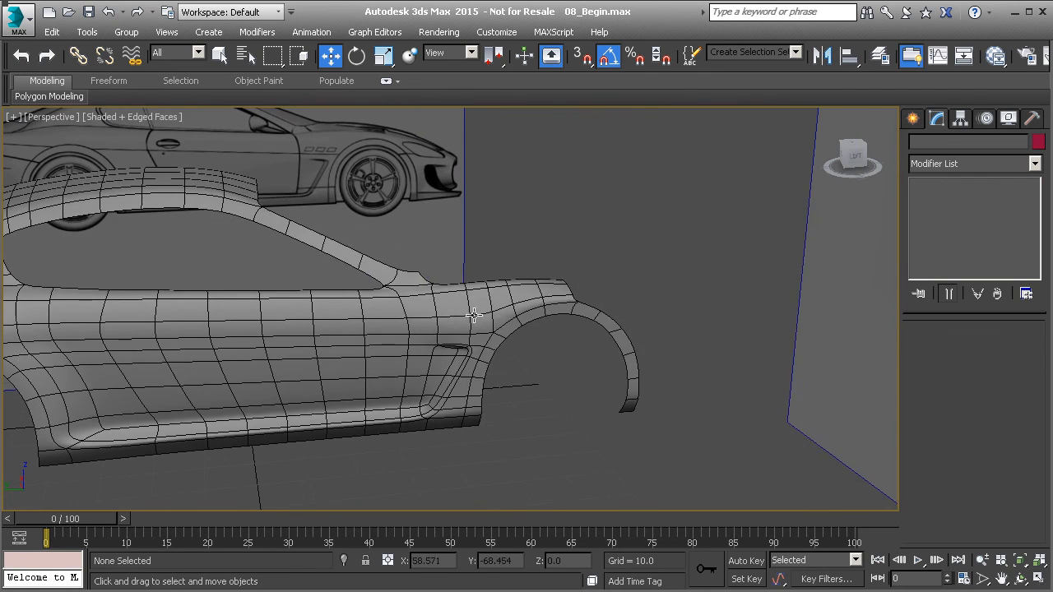
middle_click_drag(256, 224, 450, 255)
middle_click_drag(673, 354, 611, 360, "alt")
scroll(564, 368, "up", 5)
scroll(563, 375, "down", 5)
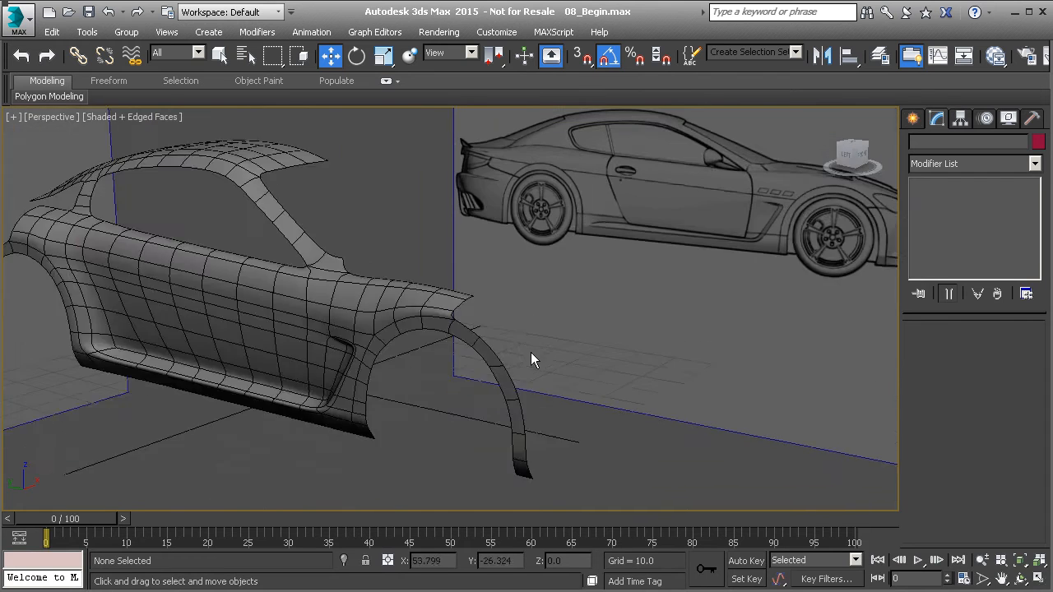
scroll(518, 349, "down", 1)
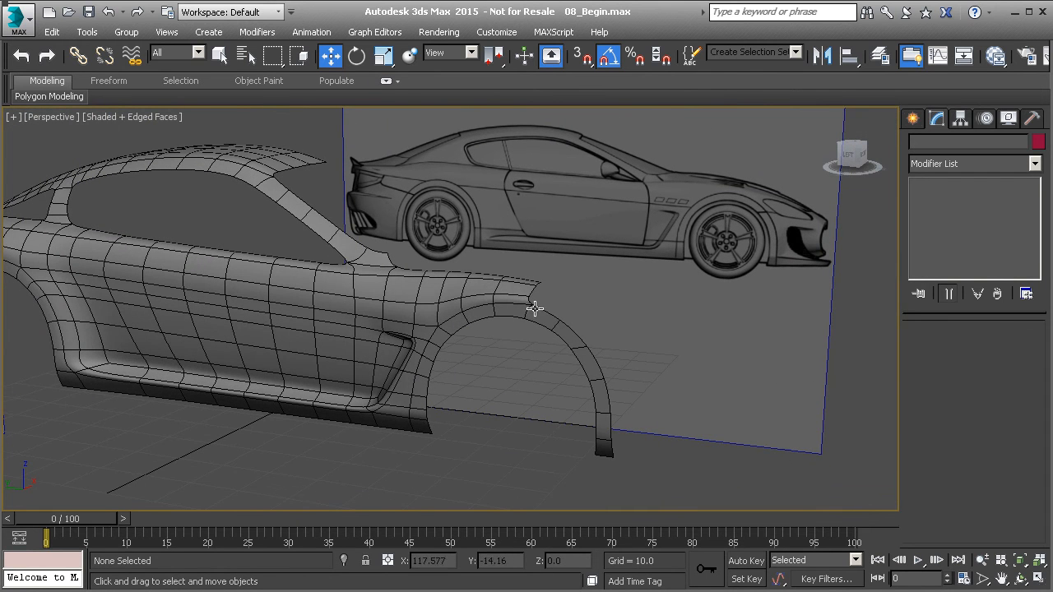